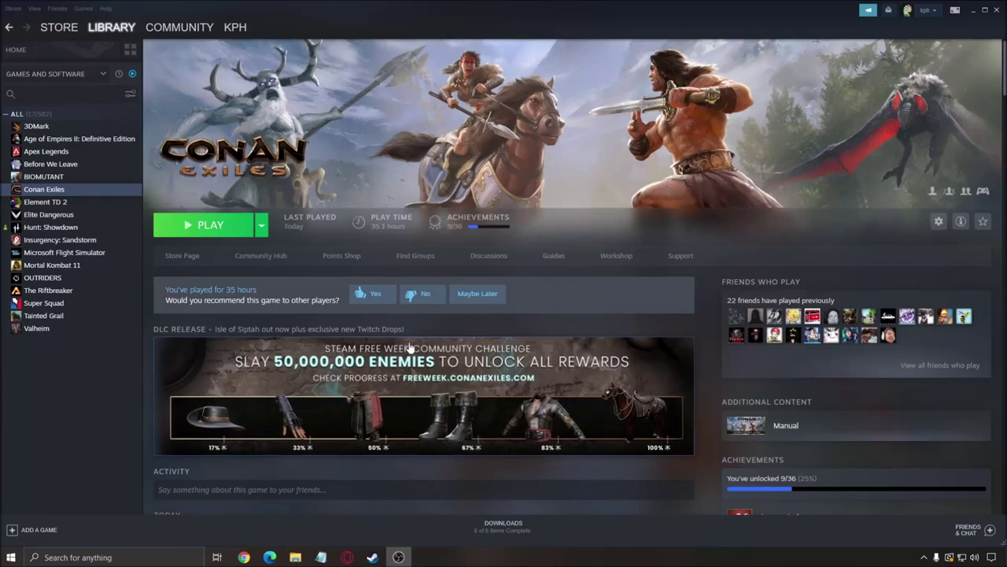
{"action": "scroll", "coordinate": [409, 347], "scroll_direction": "down", "scroll_amount": 3}
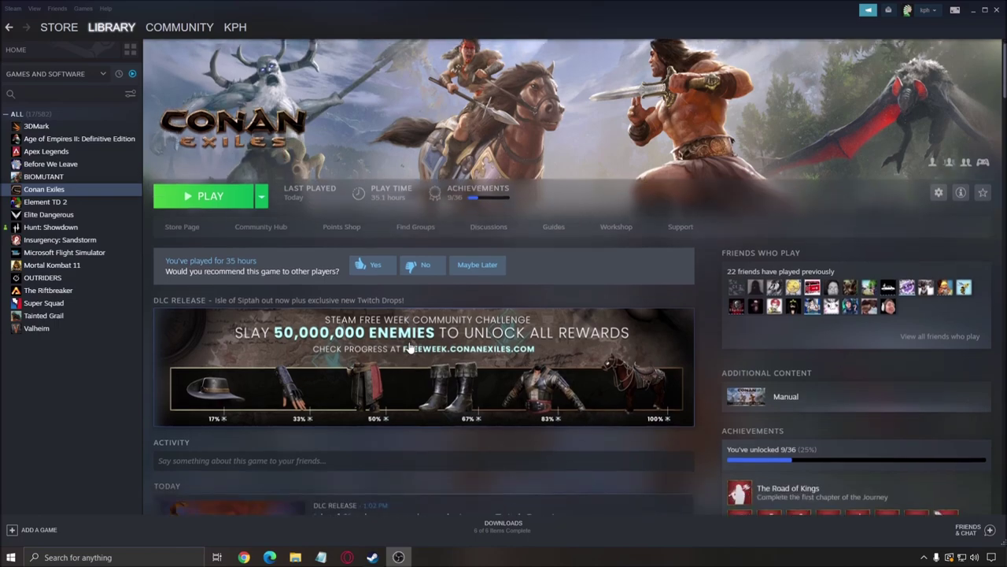
{"action": "scroll", "coordinate": [412, 349], "scroll_direction": "up", "scroll_amount": 2}
{"action": "scroll", "coordinate": [423, 335], "scroll_direction": "up", "scroll_amount": 1}
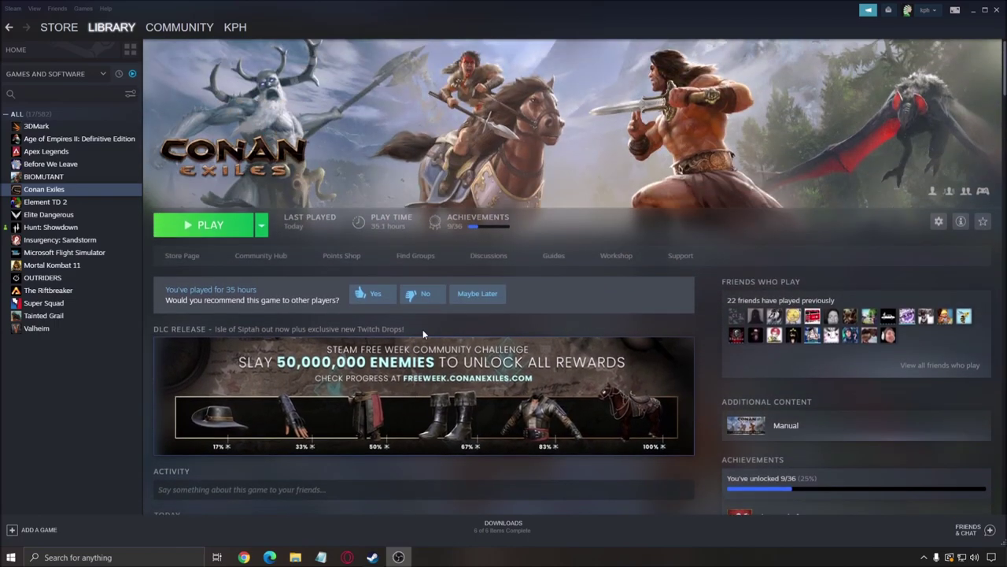
{"action": "scroll", "coordinate": [422, 329], "scroll_direction": "down", "scroll_amount": 3}
{"action": "scroll", "coordinate": [456, 322], "scroll_direction": "down", "scroll_amount": 2}
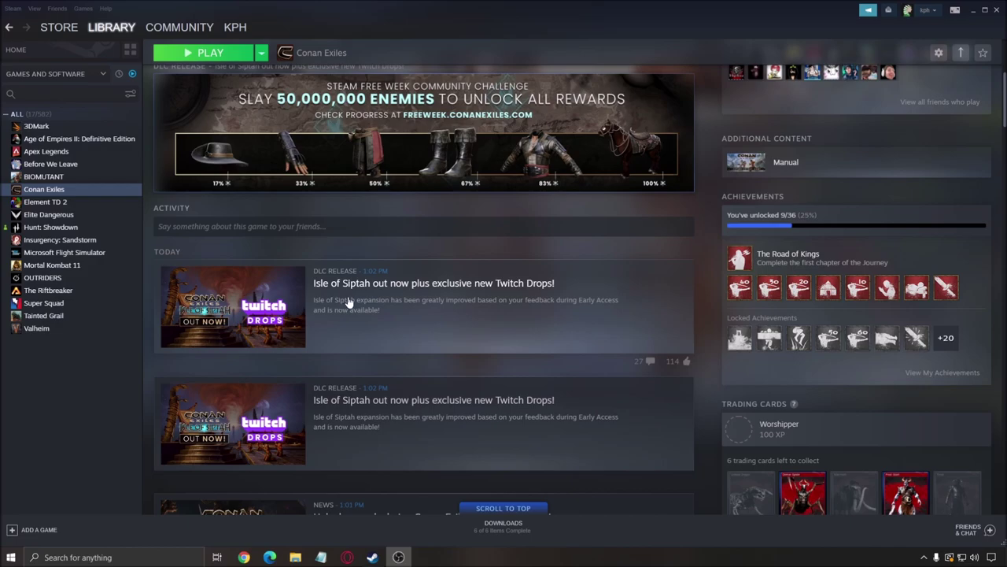
{"action": "scroll", "coordinate": [358, 322], "scroll_direction": "up", "scroll_amount": 1}
{"action": "scroll", "coordinate": [358, 322], "scroll_direction": "up", "scroll_amount": 3}
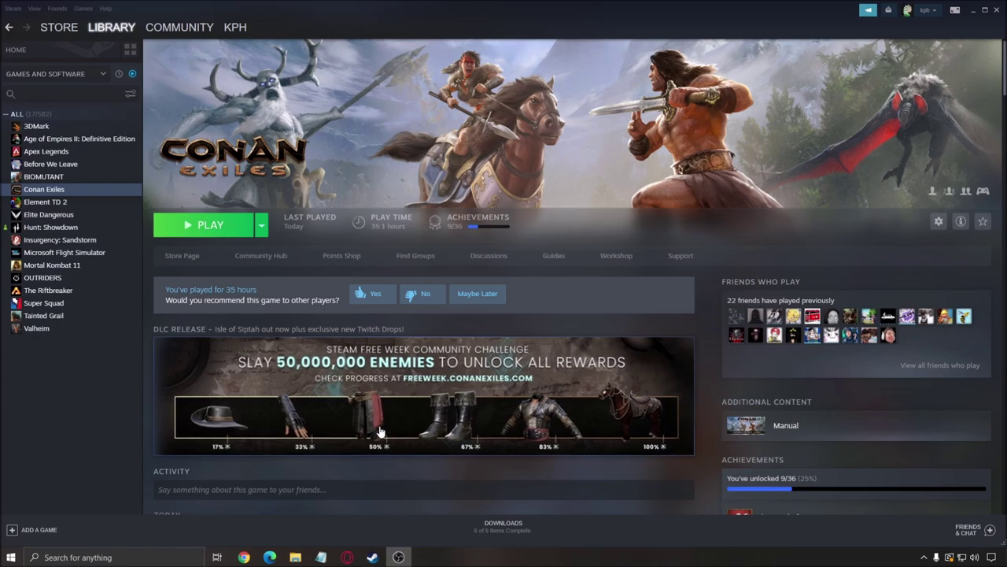
Open the Windows Game Mode settings and check the Game Mode switch.
{"action": "left_click", "coordinate": [150, 561]}
{"action": "type", "text": "game mod"}
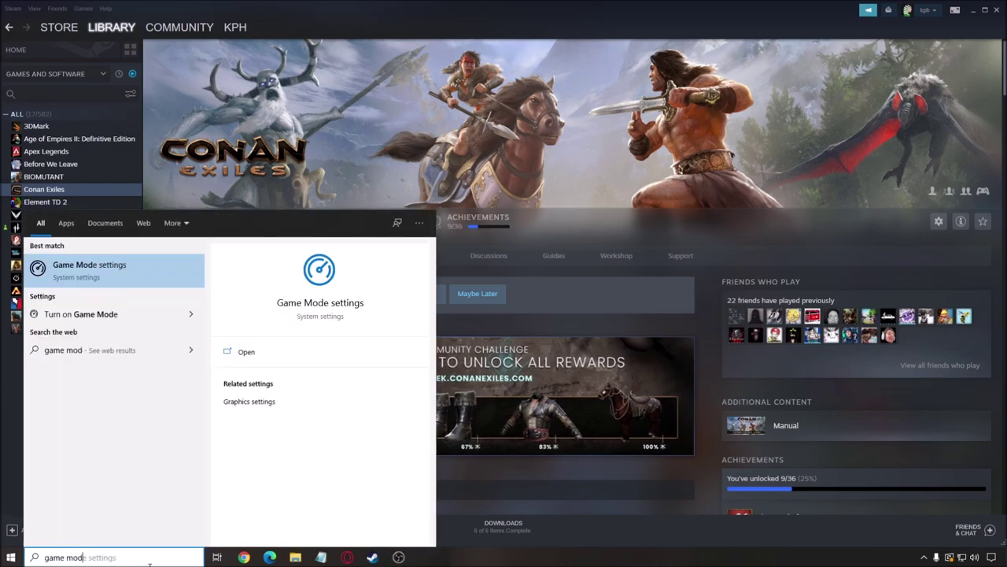
{"action": "type", "text": "e"}
{"action": "key", "text": "Return"}
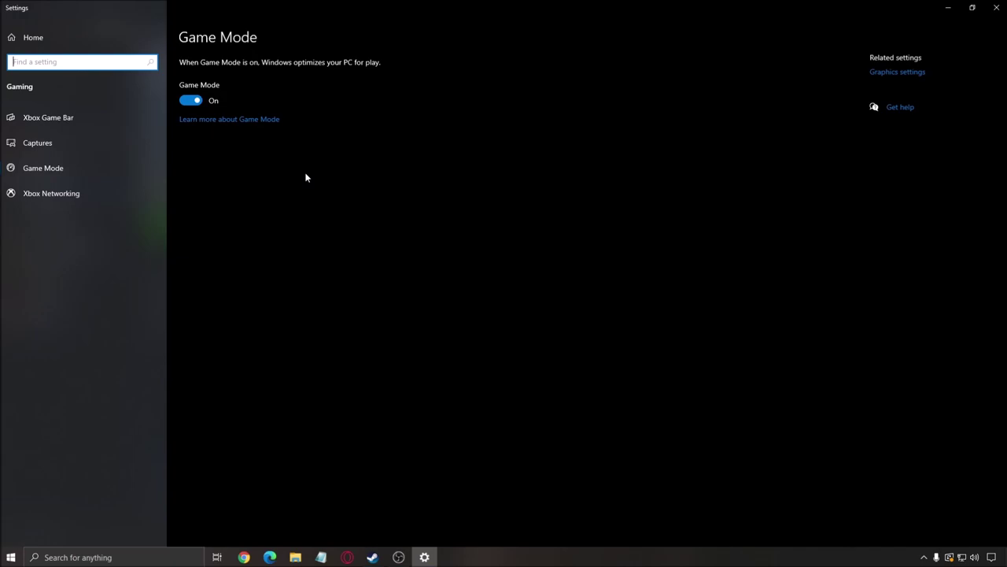
Review the Xbox Game Bar and Captures settings, including background recording and recorded audio, and close the Settings window.
{"action": "left_click", "coordinate": [34, 121]}
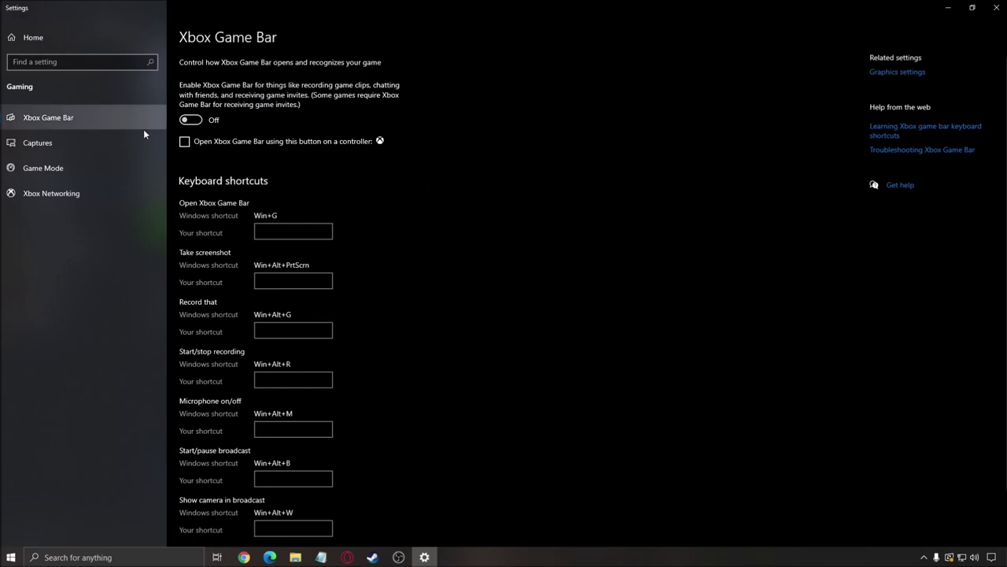
{"action": "scroll", "coordinate": [457, 216], "scroll_direction": "down", "scroll_amount": 2}
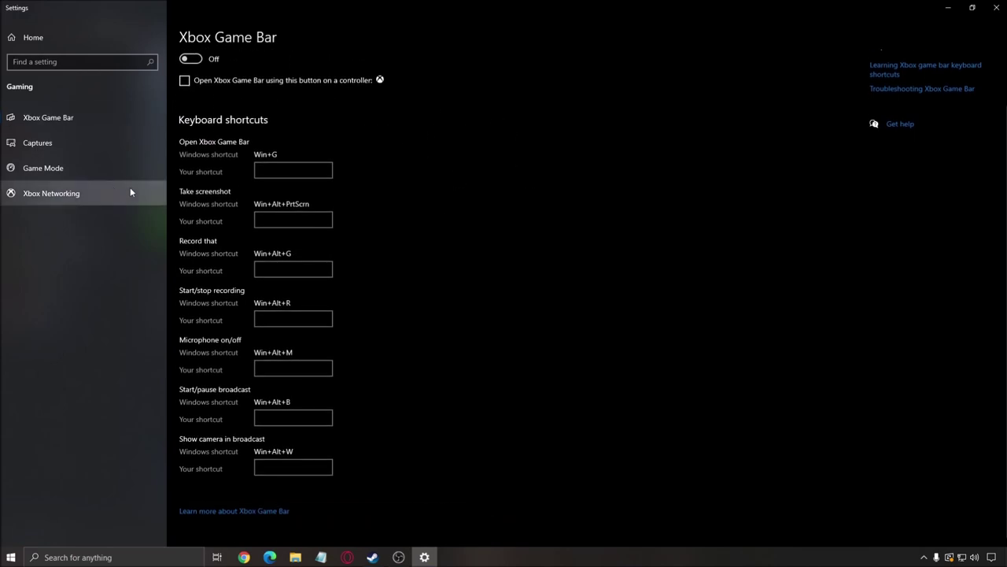
{"action": "left_click", "coordinate": [95, 148]}
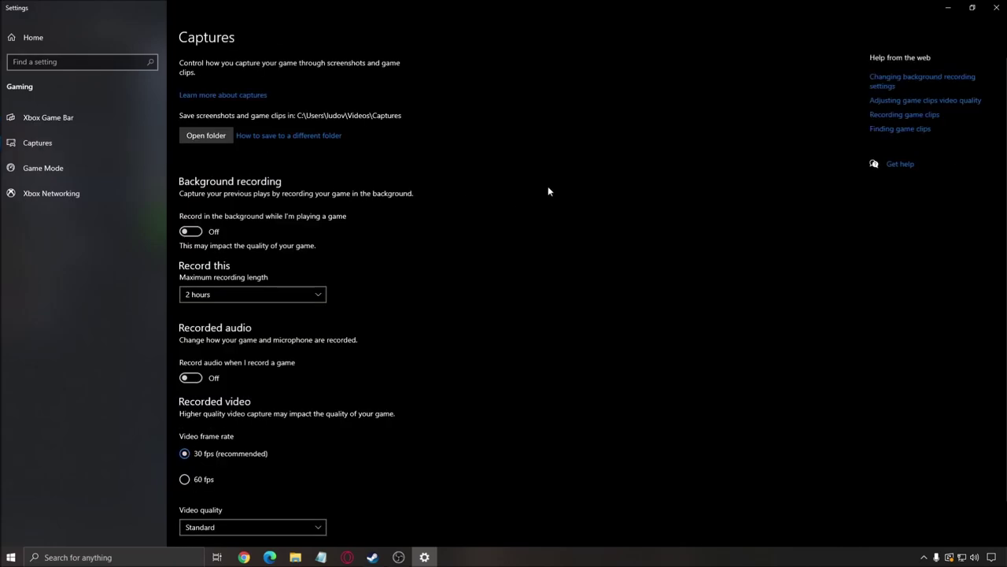
{"action": "scroll", "coordinate": [548, 185], "scroll_direction": "down", "scroll_amount": 1}
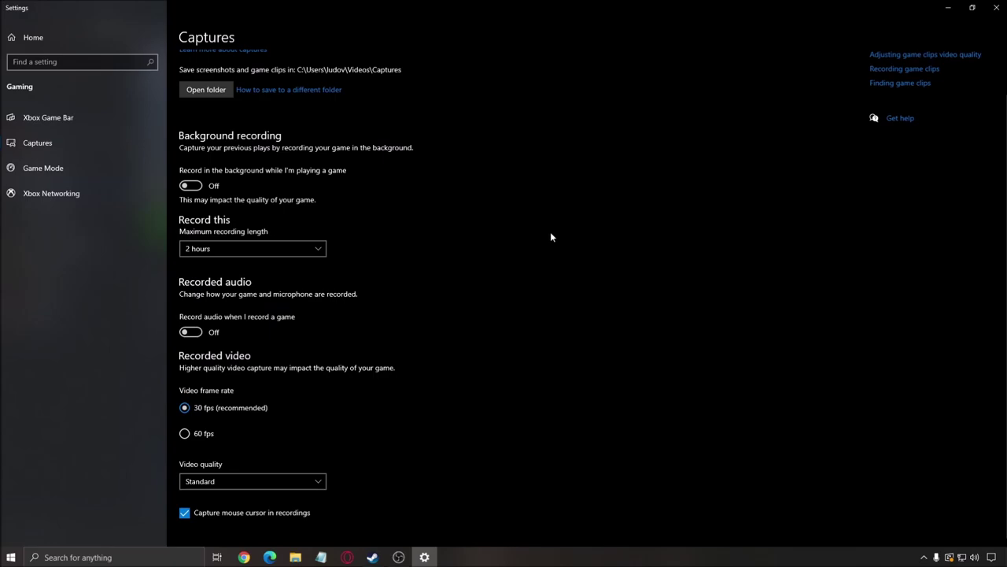
{"action": "left_click", "coordinate": [996, 7]}
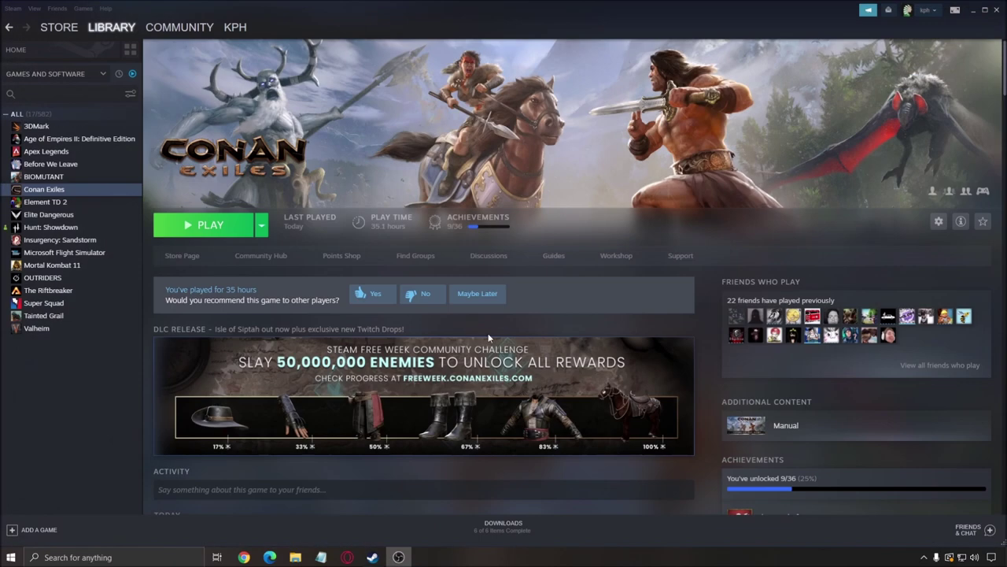
Find the Windows Graphics settings by searching for "gpu" and check the hardware-accelerated GPU scheduling switch, closing the window when done.
{"action": "left_click", "coordinate": [117, 557]}
{"action": "type", "text": "gpu"}
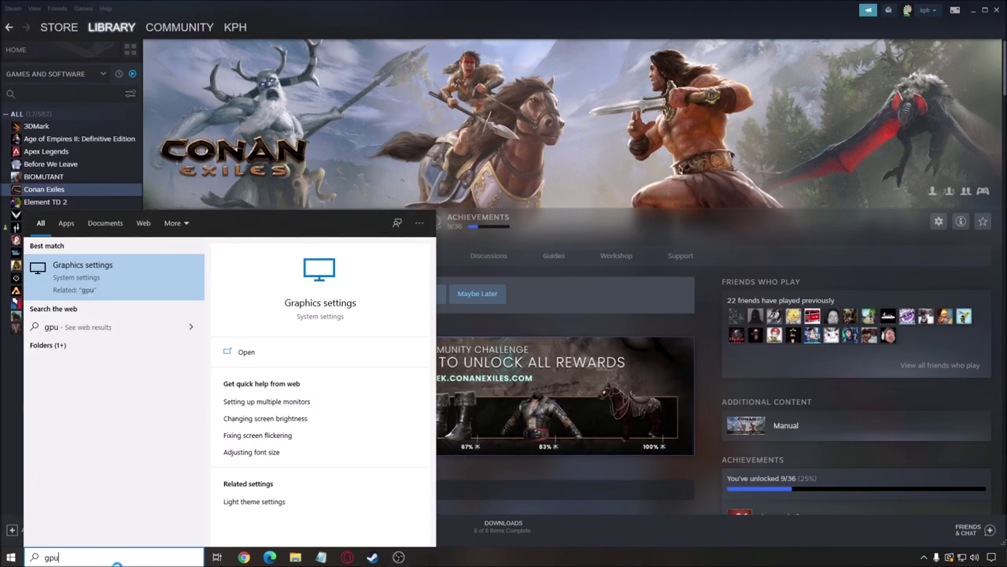
{"action": "key", "text": "Return"}
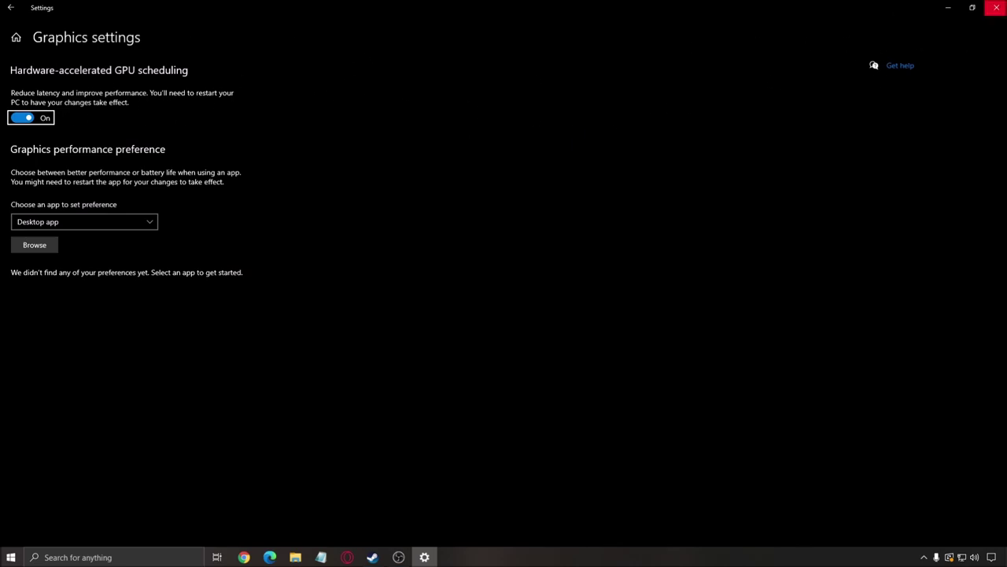
{"action": "left_click", "coordinate": [996, 7]}
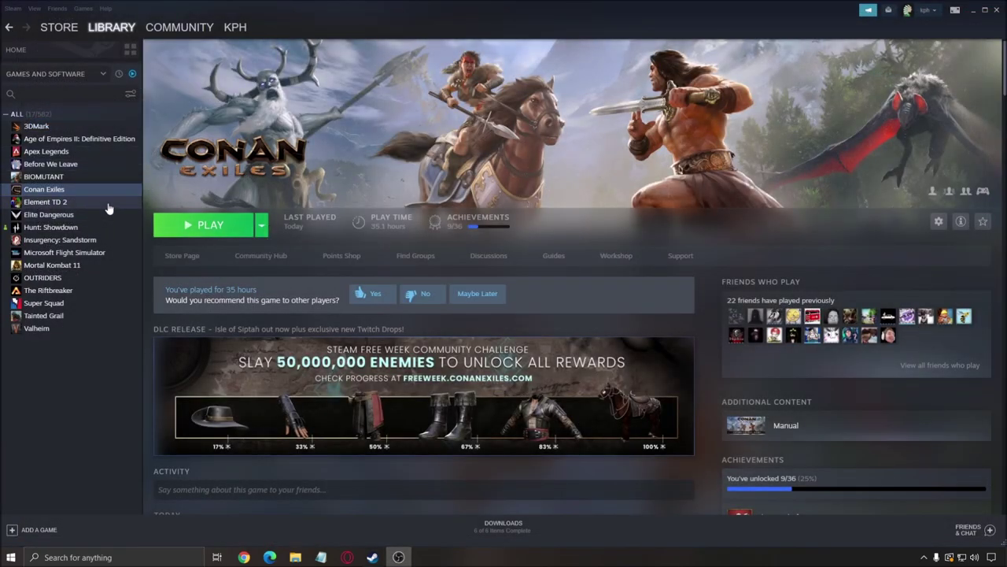
Open the local files folder of Conan Exiles and search it for ".exe" files.
{"action": "right_click", "coordinate": [56, 189]}
{"action": "mouse_move", "coordinate": [114, 231]}
{"action": "mouse_move", "coordinate": [79, 238]}
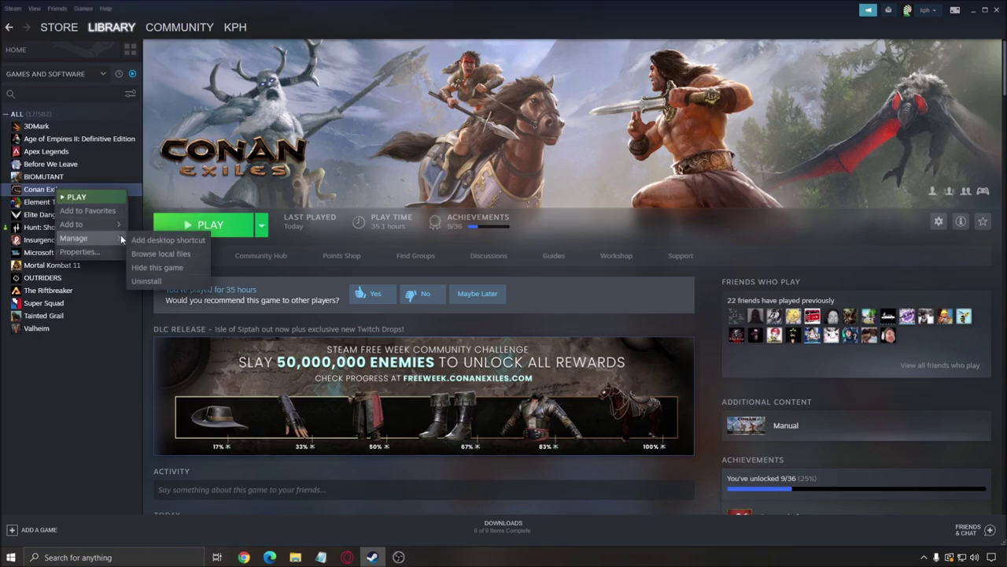
{"action": "left_click", "coordinate": [180, 252]}
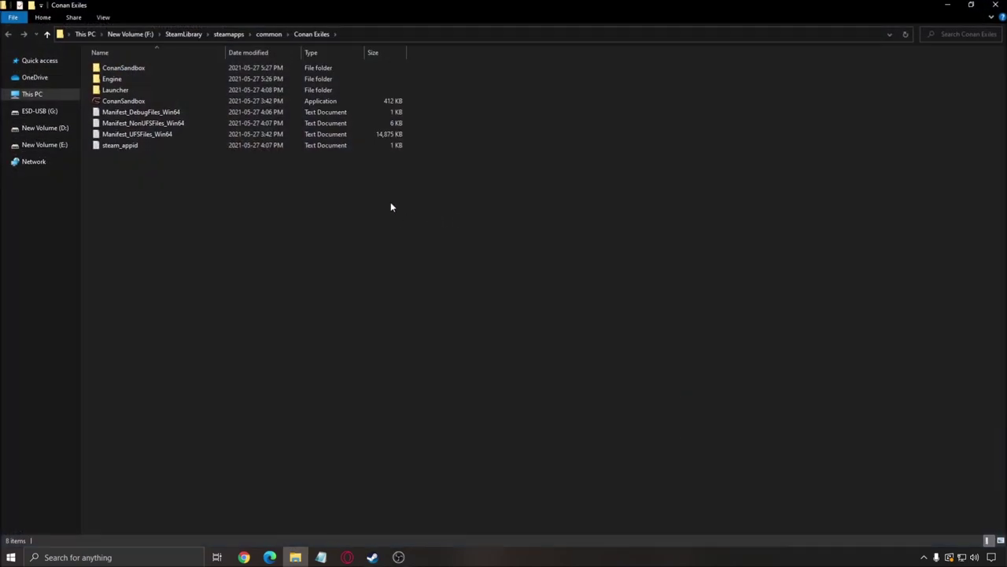
{"action": "left_click", "coordinate": [950, 35]}
{"action": "type", "text": ".exe"}
{"action": "key", "text": "Return"}
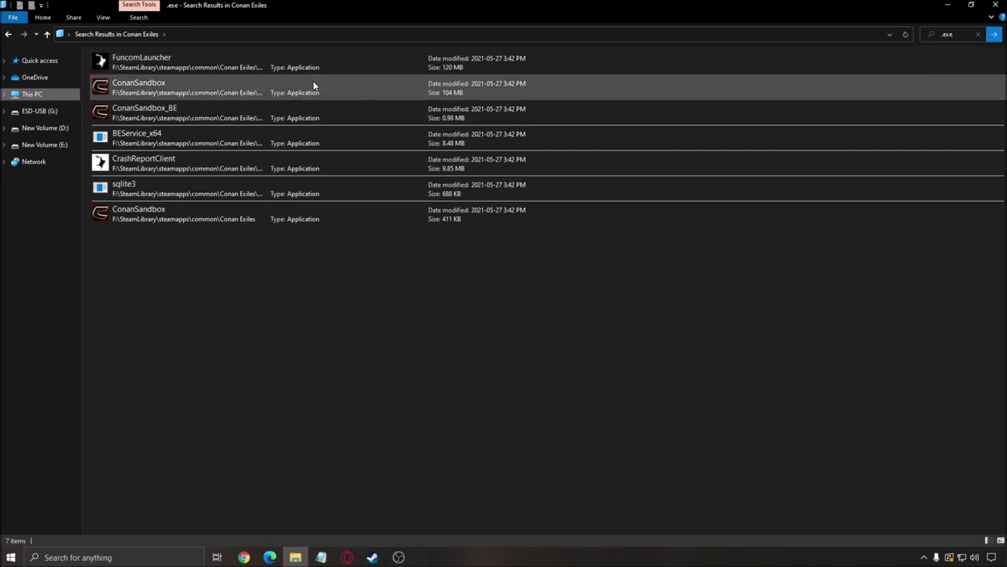
Open the compatibility properties of the 104 MB ConanSandbox application and check the Disable fullscreen optimizations option.
{"action": "left_click", "coordinate": [130, 87]}
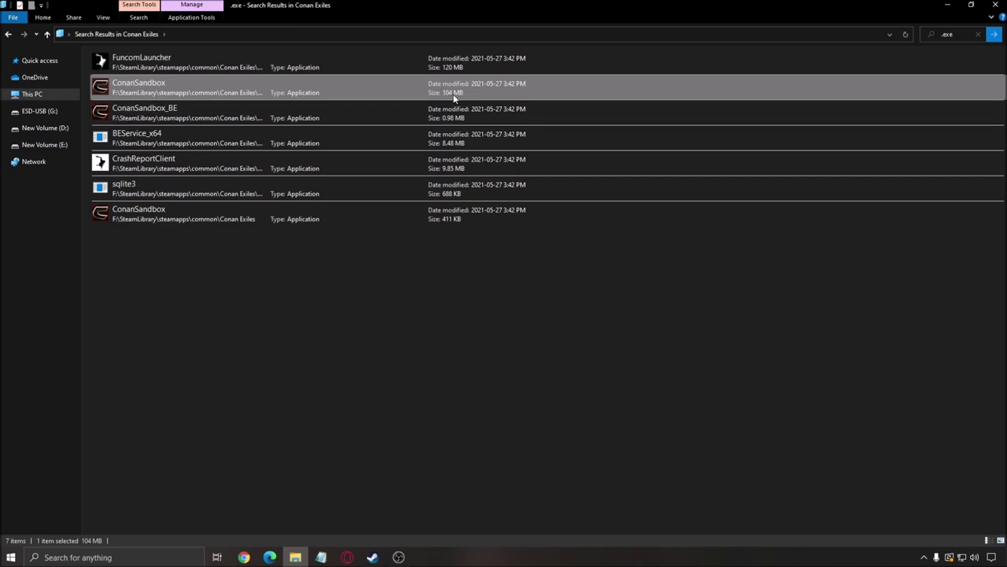
{"action": "right_click", "coordinate": [150, 87]}
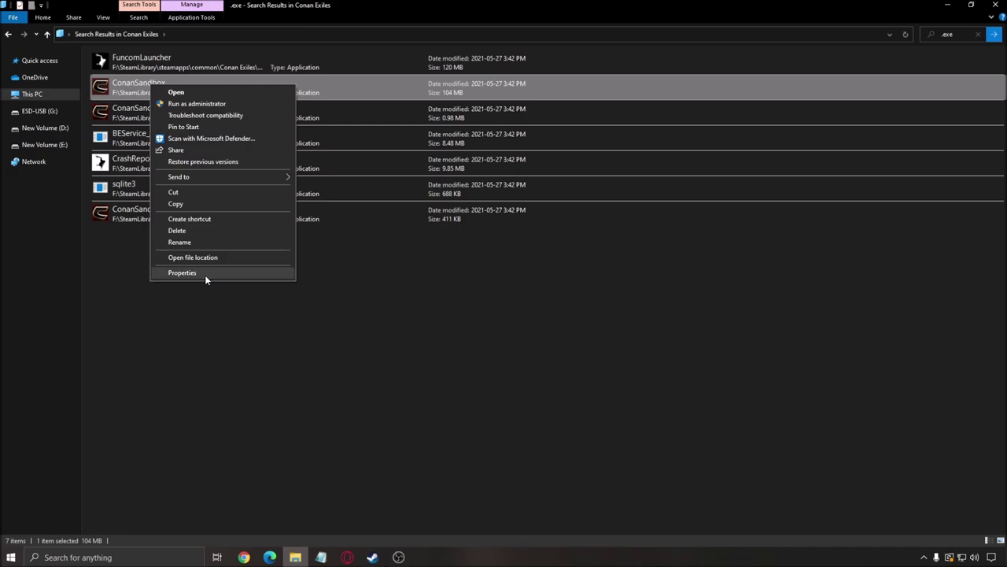
{"action": "left_click", "coordinate": [204, 273]}
{"action": "left_click_drag", "start_coordinate": [250, 96], "coordinate": [372, 100]}
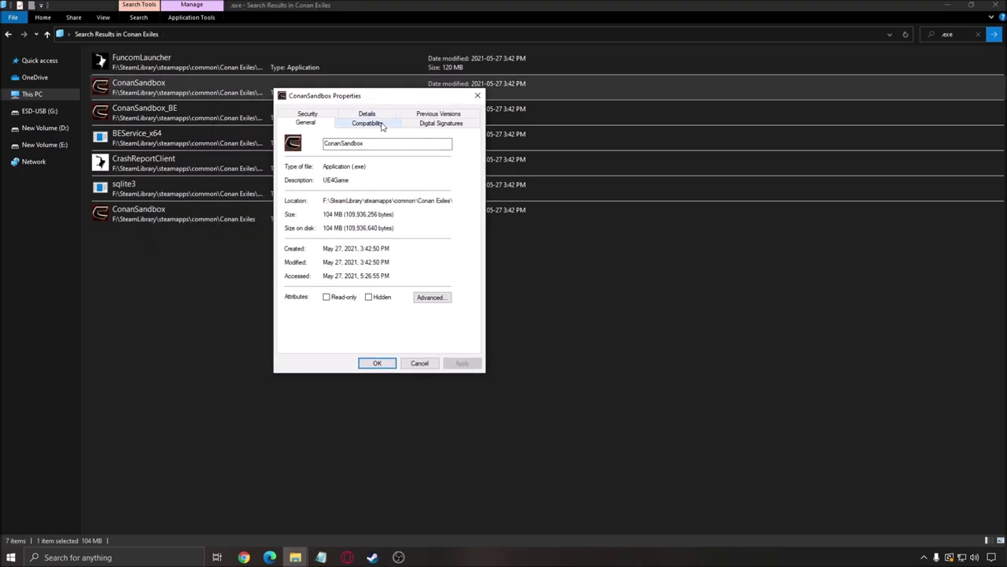
{"action": "left_click", "coordinate": [369, 123]}
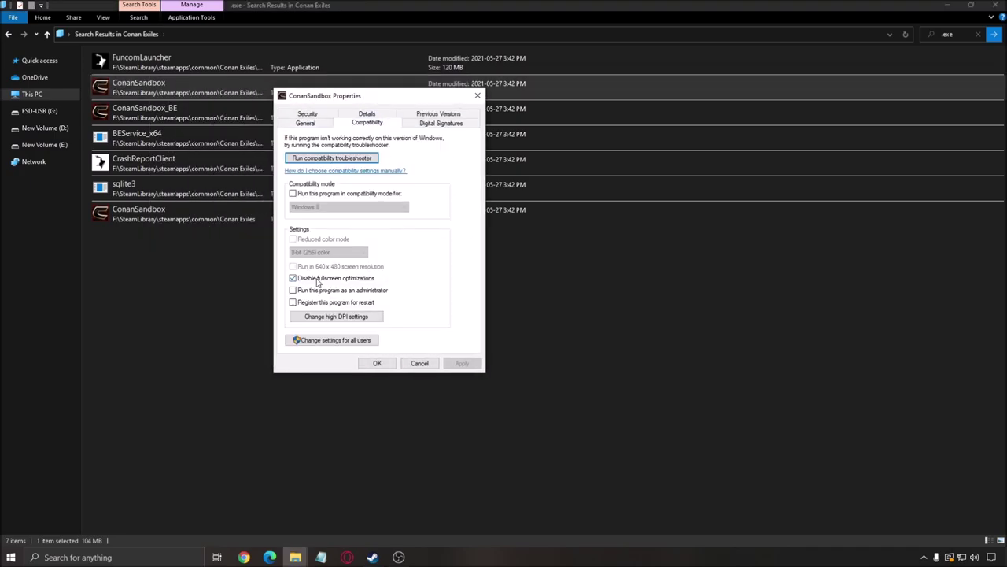
Check ConanSandbox's high DPI scaling override for scaling performed by Application, accept the properties, and close the game folder.
{"action": "left_click", "coordinate": [336, 316]}
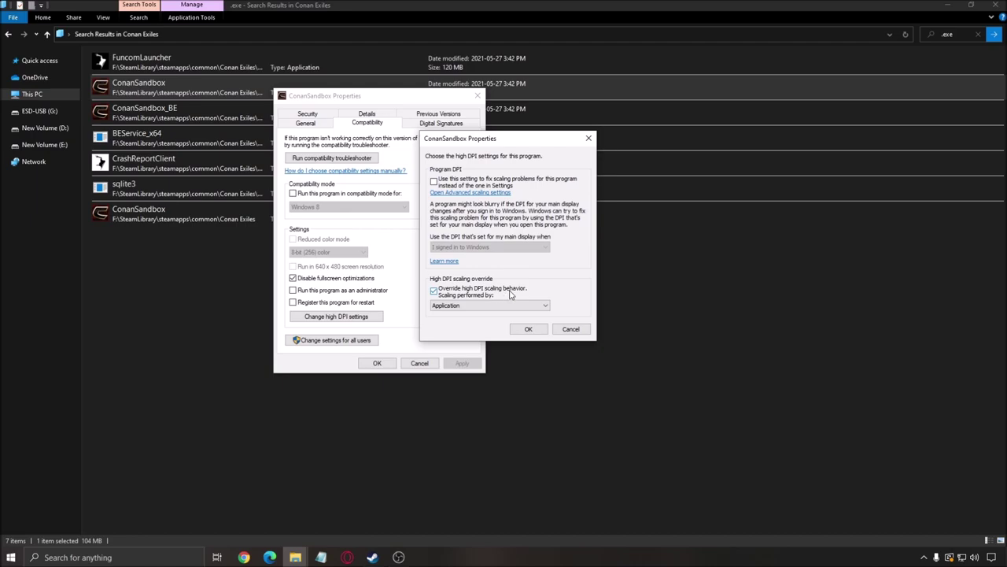
{"action": "left_click", "coordinate": [528, 329]}
{"action": "left_click", "coordinate": [377, 363]}
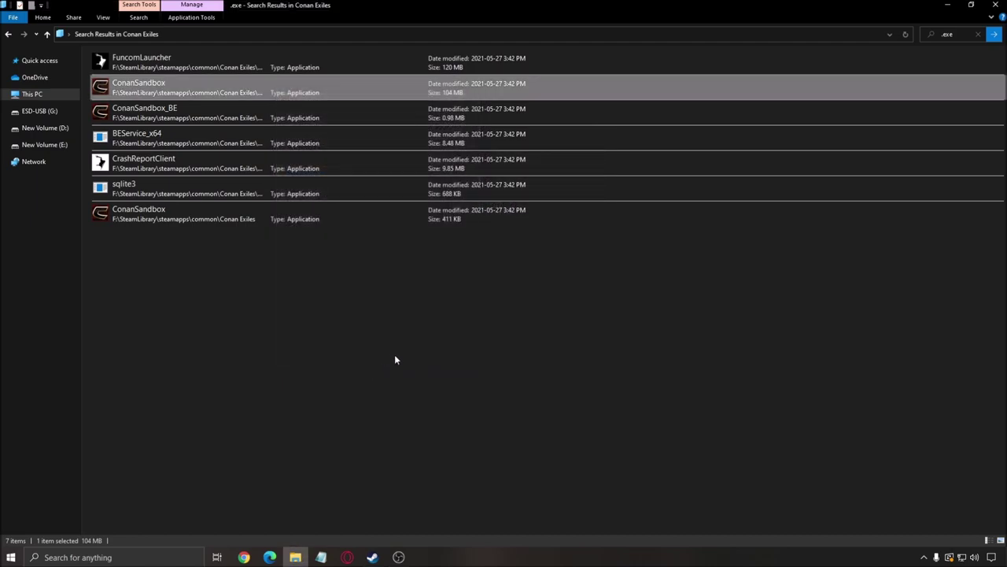
{"action": "left_click", "coordinate": [993, 5]}
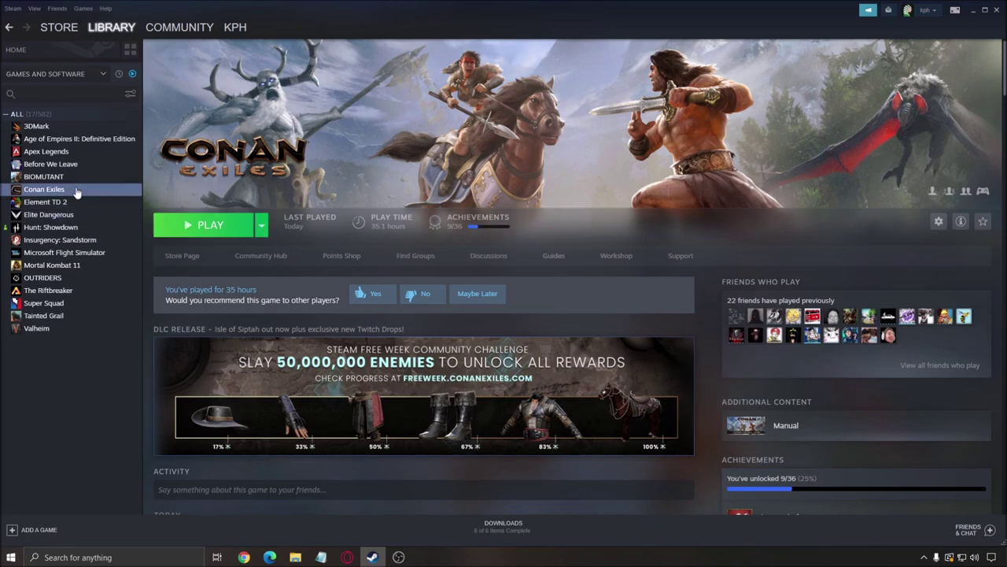
{"action": "left_click", "coordinate": [49, 164]}
{"action": "left_click", "coordinate": [43, 189]}
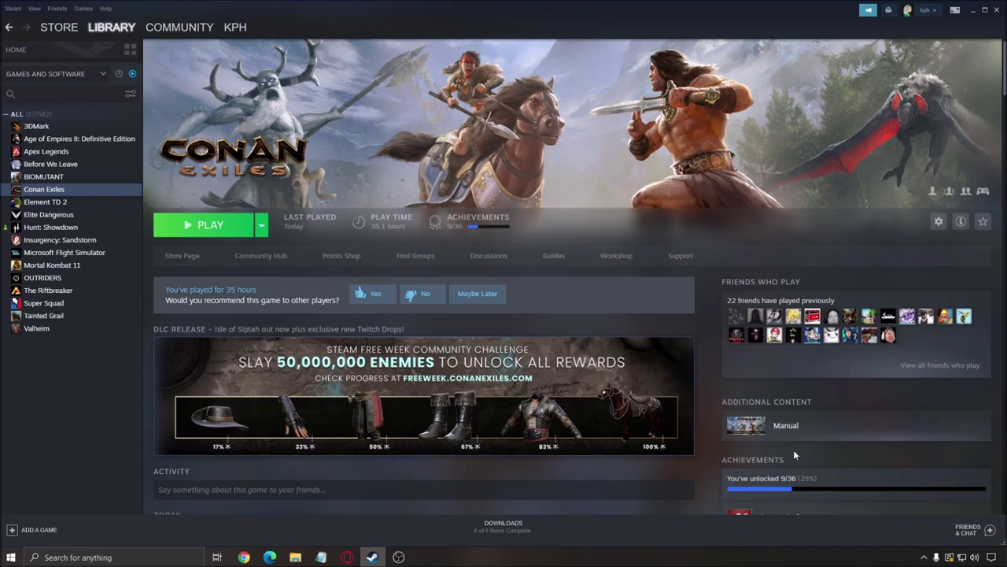
{"action": "left_click", "coordinate": [924, 557]}
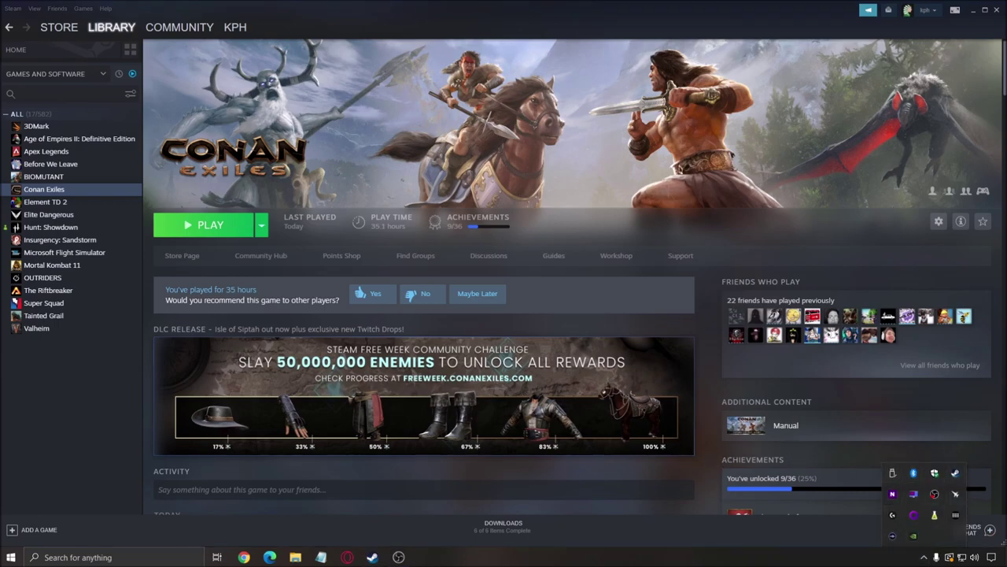
{"action": "left_click", "coordinate": [757, 503]}
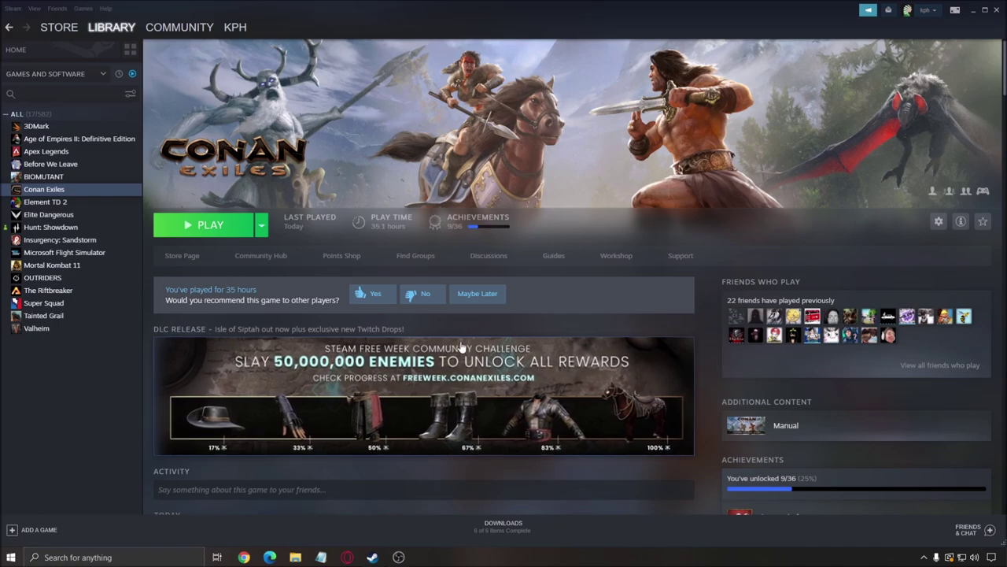
Switch to NVIDIA Control Panel and check the power management mode in the global 3D settings.
{"action": "left_click", "coordinate": [925, 558]}
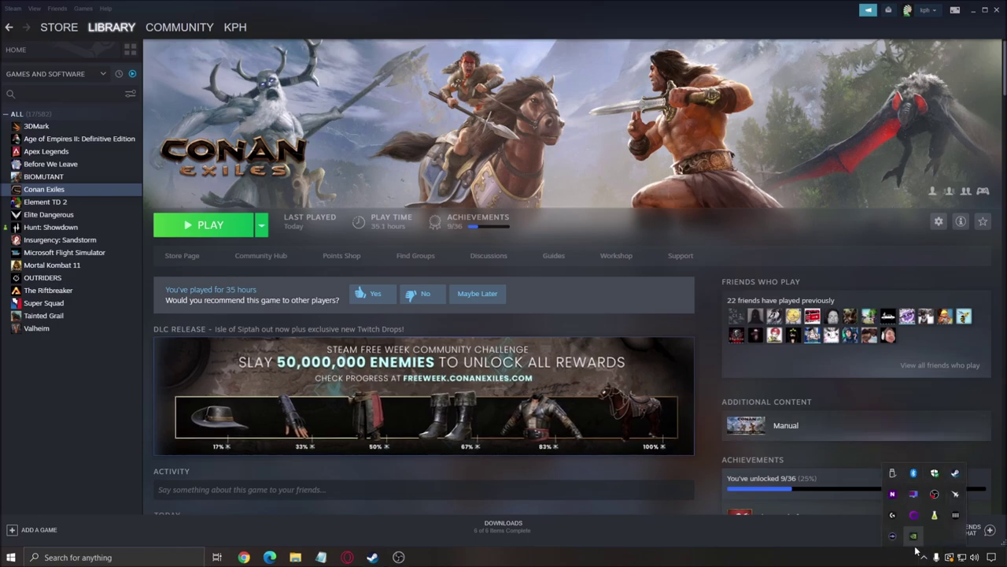
{"action": "right_click", "coordinate": [915, 543]}
{"action": "left_click", "coordinate": [921, 503]}
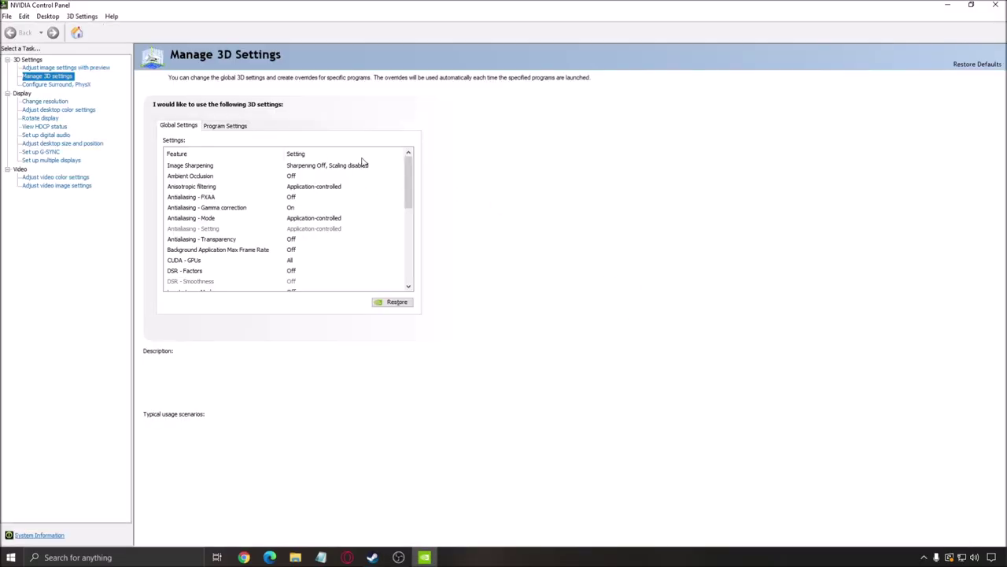
{"action": "left_click_drag", "start_coordinate": [409, 183], "coordinate": [418, 288]}
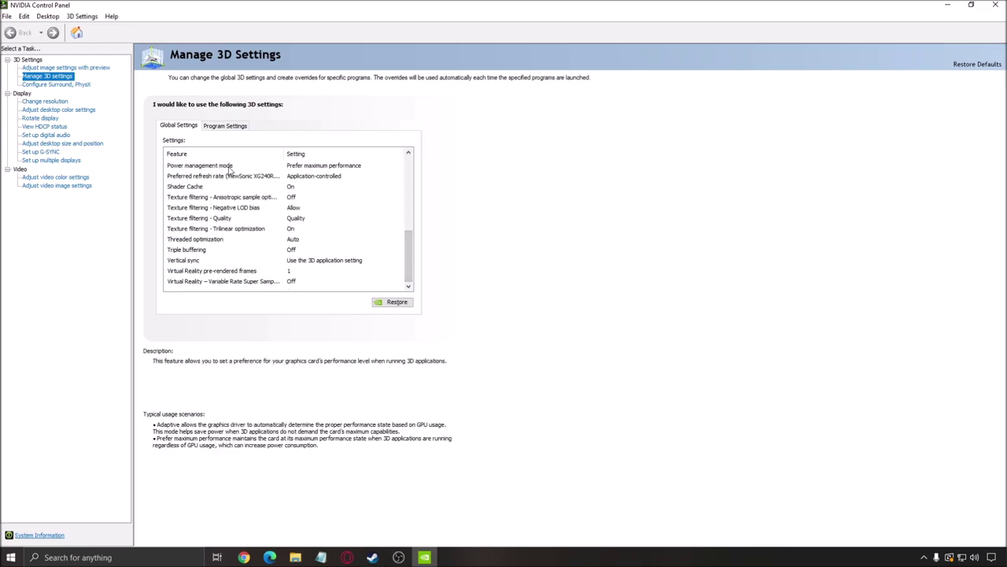
{"action": "mouse_move", "coordinate": [263, 175]}
{"action": "mouse_move", "coordinate": [310, 169]}
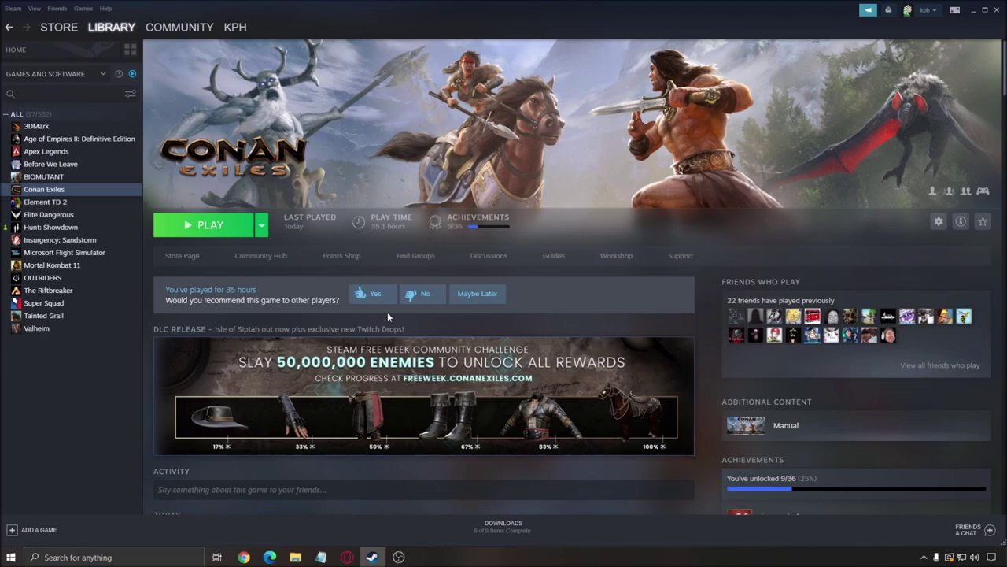
{"action": "scroll", "coordinate": [407, 299], "scroll_direction": "down", "scroll_amount": 3}
{"action": "scroll", "coordinate": [417, 295], "scroll_direction": "up", "scroll_amount": 3}
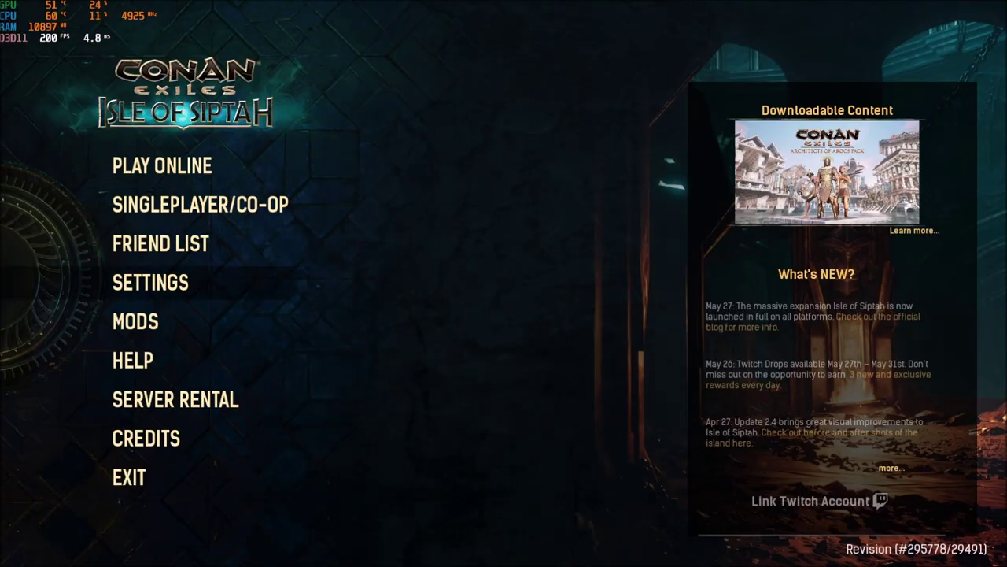
Open the Conan Exiles video settings and set the window mode to Fullscreen.
{"action": "left_click", "coordinate": [227, 275]}
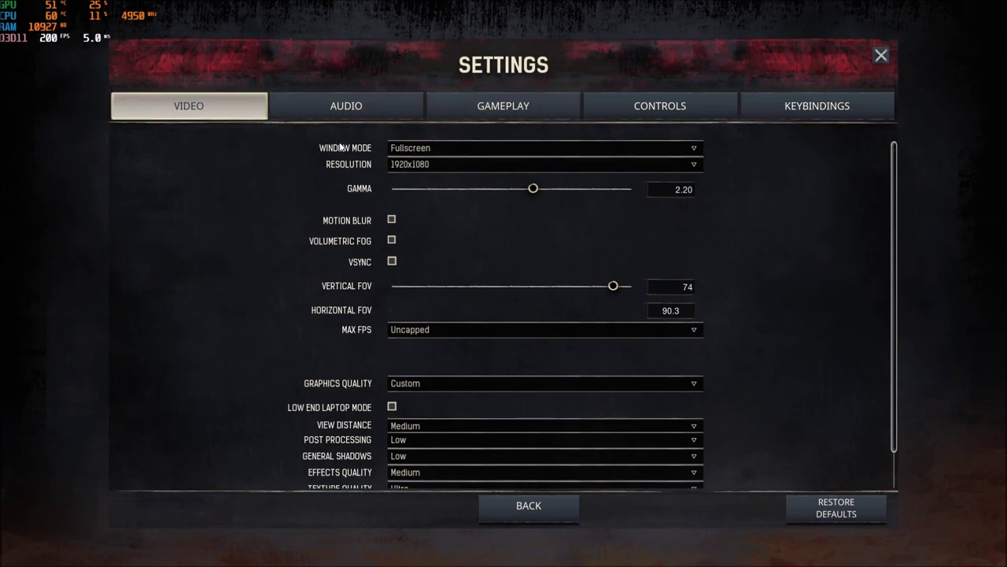
{"action": "left_click", "coordinate": [437, 147]}
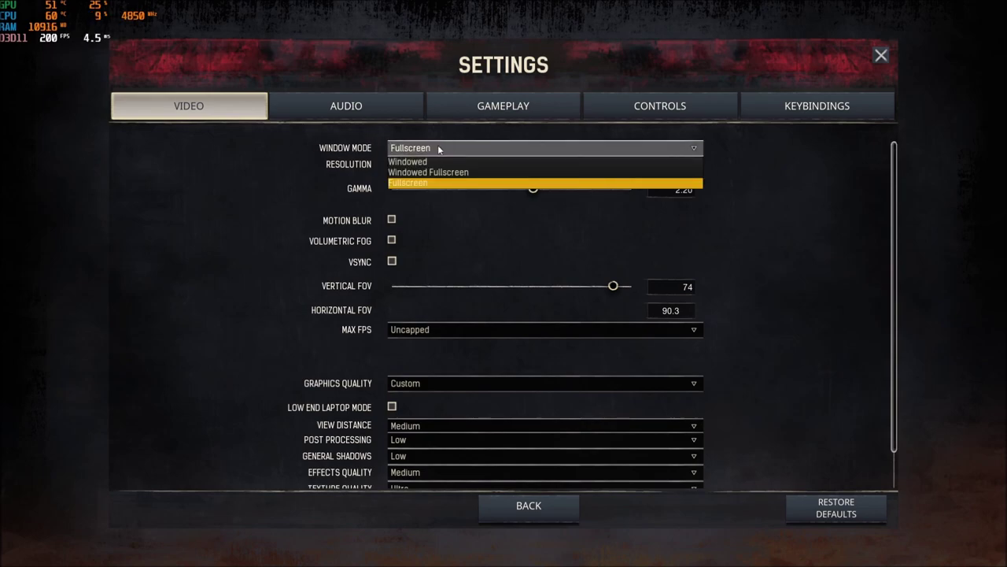
{"action": "left_click", "coordinate": [412, 183]}
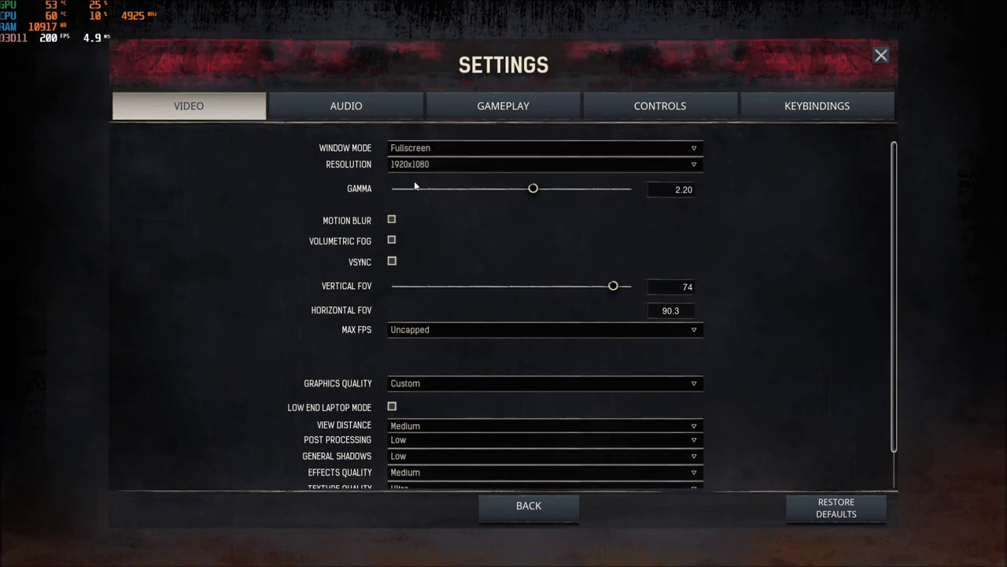
Look through the available resolutions and leave 1920x1080 selected.
{"action": "left_click", "coordinate": [437, 165]}
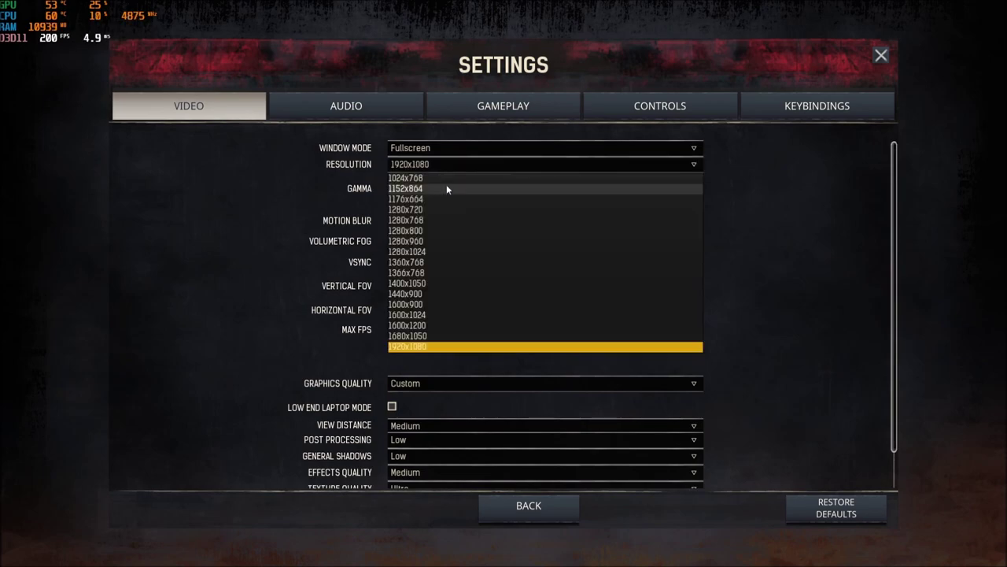
{"action": "scroll", "coordinate": [443, 238], "scroll_direction": "down", "scroll_amount": 1}
{"action": "scroll", "coordinate": [420, 235], "scroll_direction": "up", "scroll_amount": 1}
{"action": "left_click", "coordinate": [437, 166]}
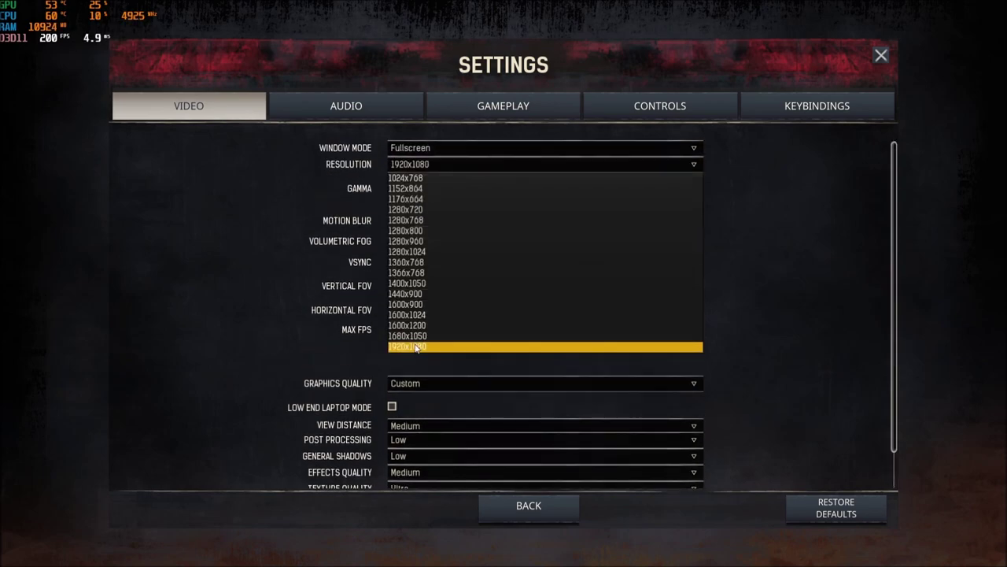
{"action": "left_click", "coordinate": [402, 166]}
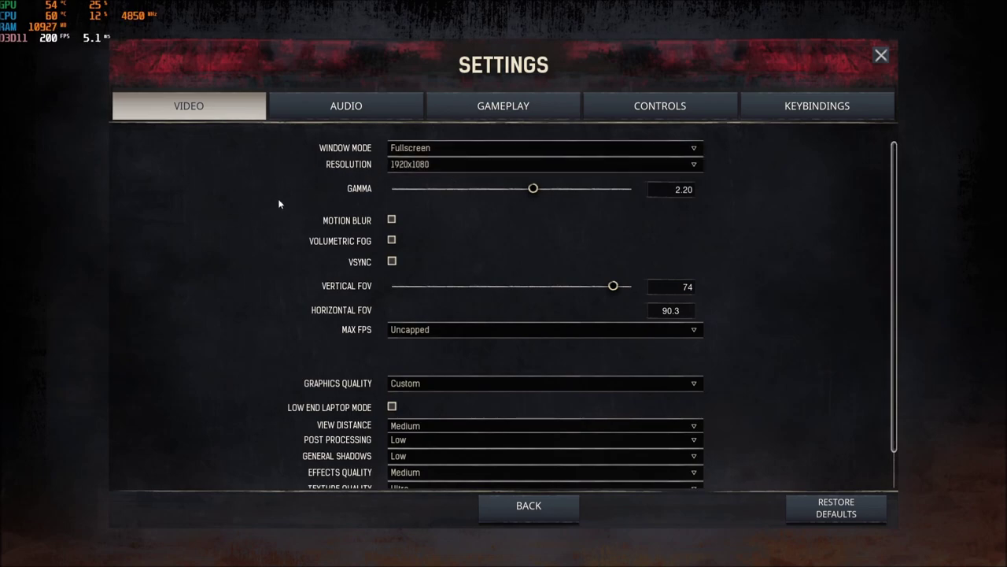
Review the frame rate limits offered for Max FPS and leave it at Uncapped.
{"action": "scroll", "coordinate": [288, 210], "scroll_direction": "down", "scroll_amount": 1}
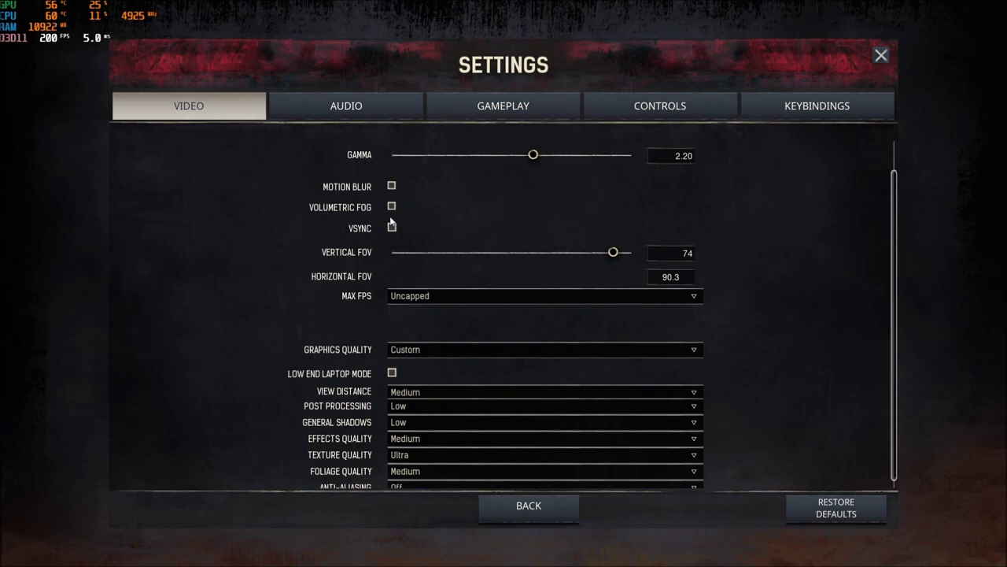
{"action": "scroll", "coordinate": [299, 241], "scroll_direction": "down", "scroll_amount": 1}
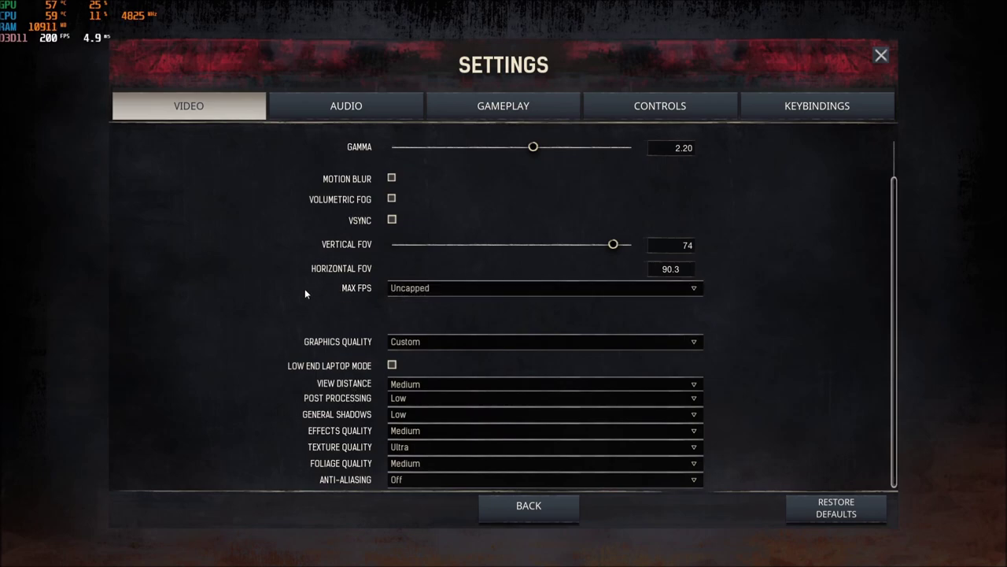
{"action": "left_click", "coordinate": [535, 290]}
{"action": "left_click", "coordinate": [408, 293]}
{"action": "left_click", "coordinate": [350, 293]}
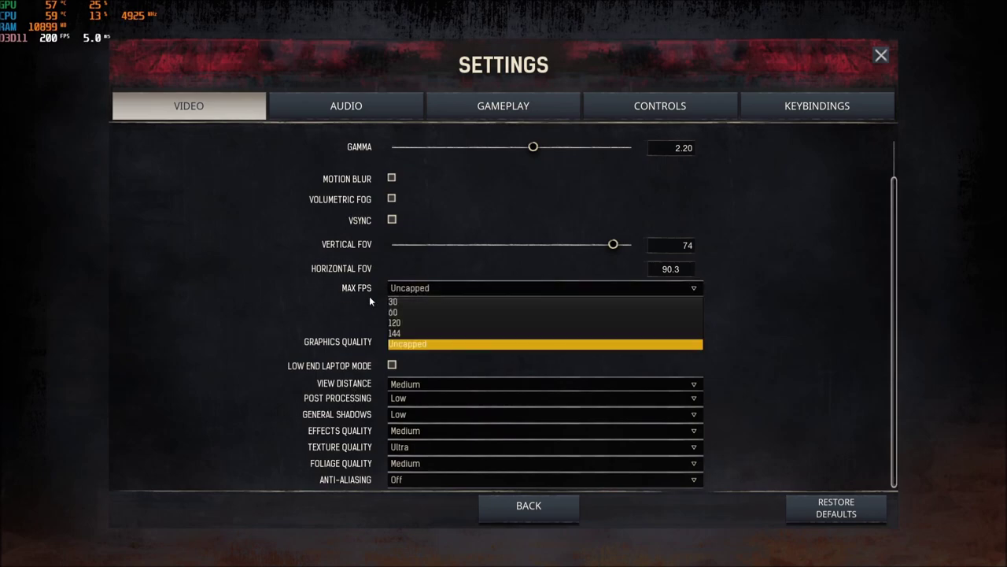
{"action": "left_click", "coordinate": [371, 335]}
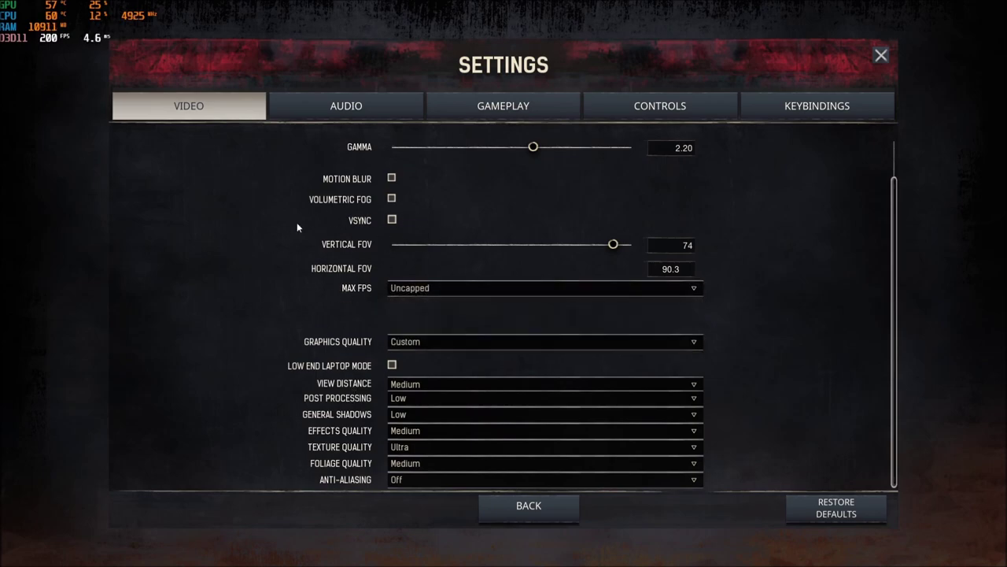
{"action": "left_click", "coordinate": [432, 287]}
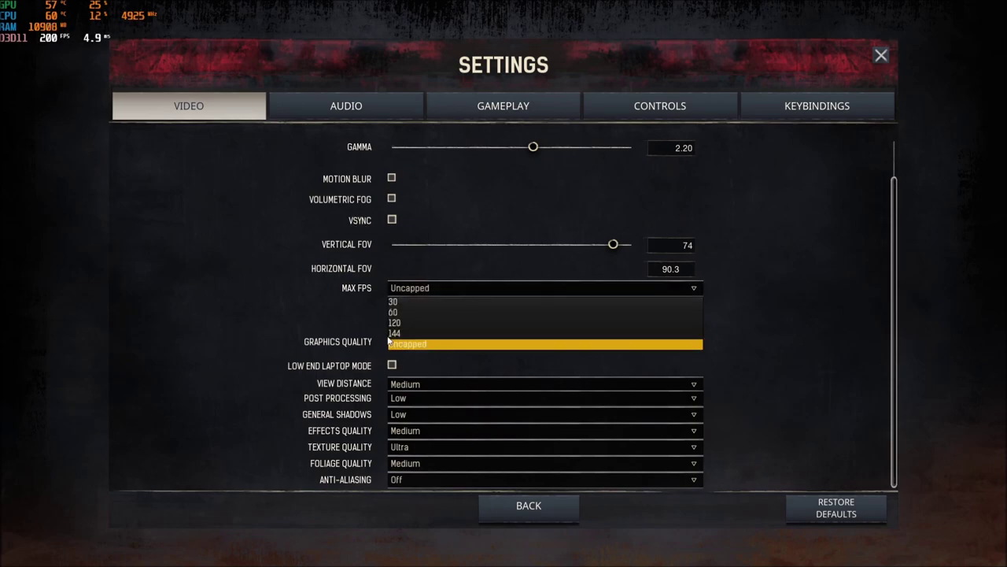
{"action": "left_click", "coordinate": [279, 320]}
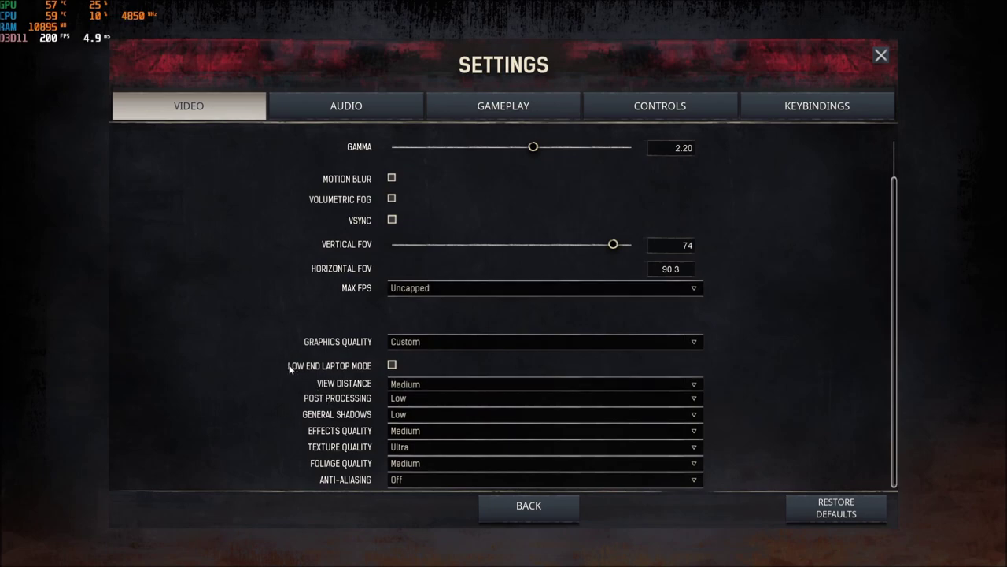
Turn Low End Laptop Mode on and back off, and check the graphics quality presets.
{"action": "left_click", "coordinate": [392, 366]}
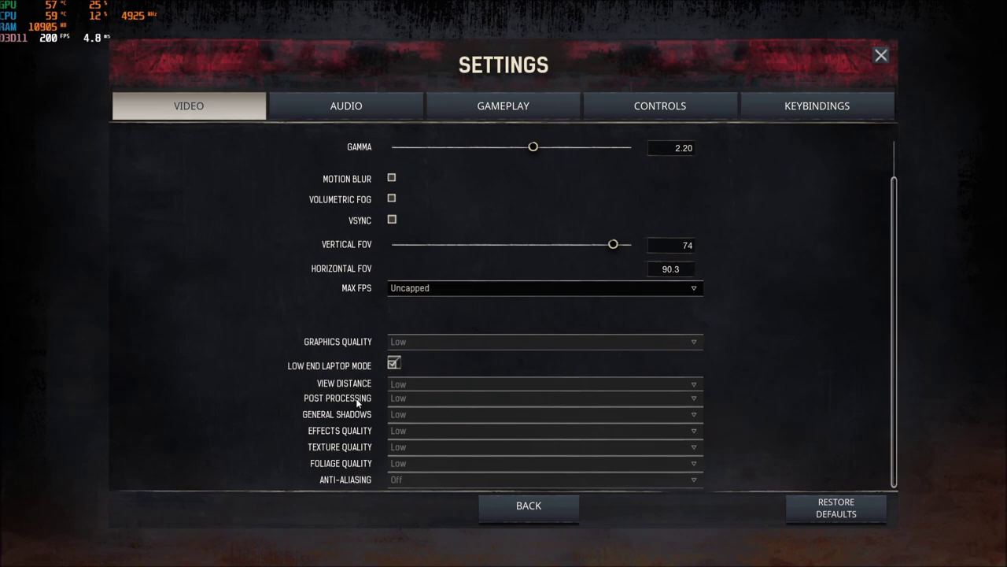
{"action": "left_click", "coordinate": [395, 363]}
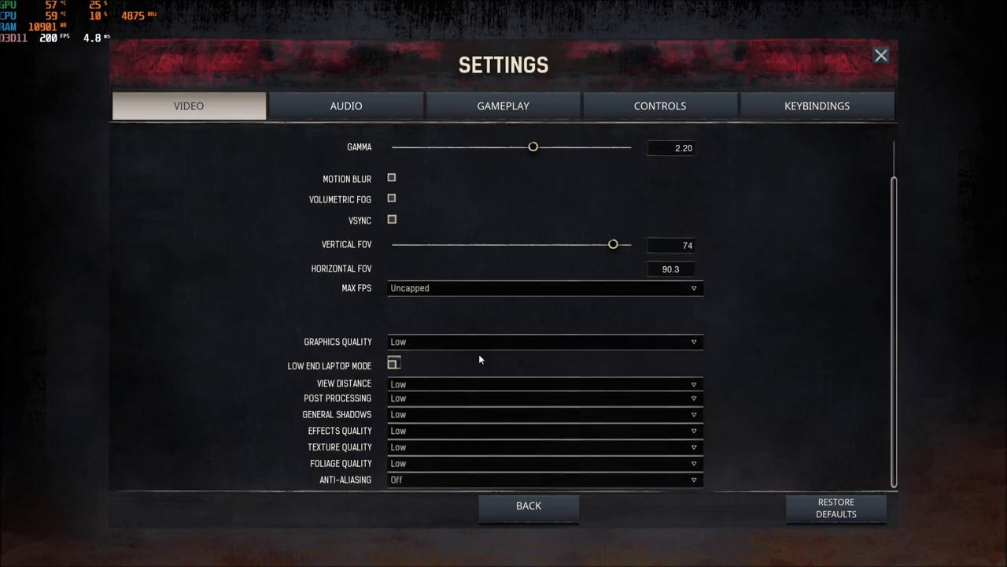
{"action": "left_click", "coordinate": [416, 340]}
{"action": "left_click", "coordinate": [214, 340]}
Set the view distance to Medium in the video settings.
{"action": "left_click", "coordinate": [414, 384]}
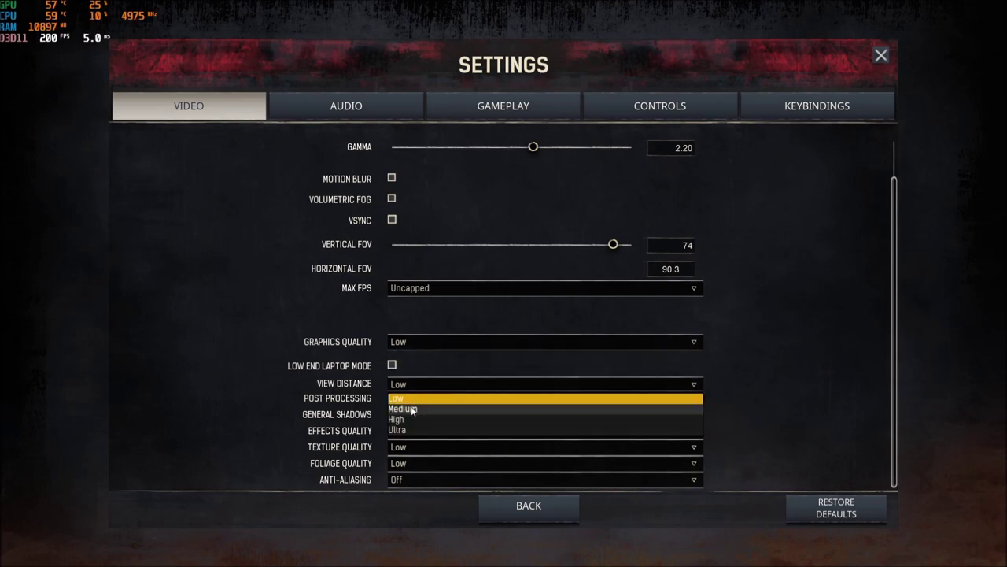
{"action": "left_click", "coordinate": [415, 399]}
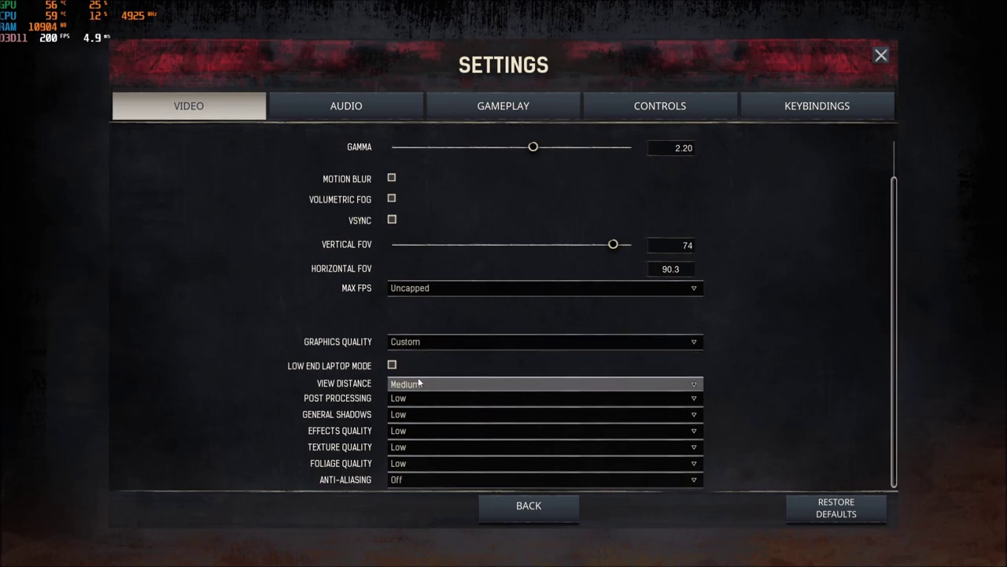
{"action": "left_click", "coordinate": [437, 385]}
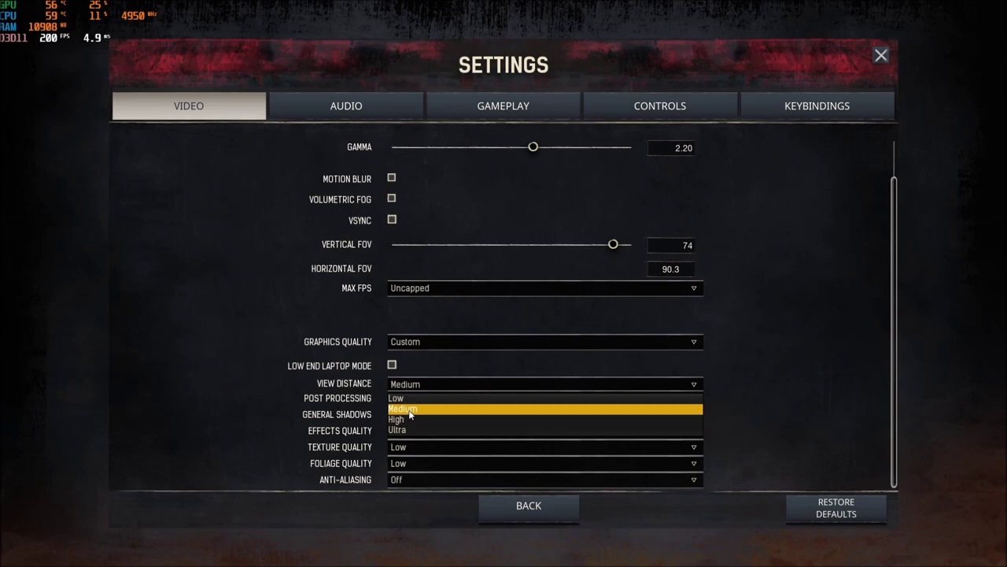
{"action": "left_click", "coordinate": [410, 408]}
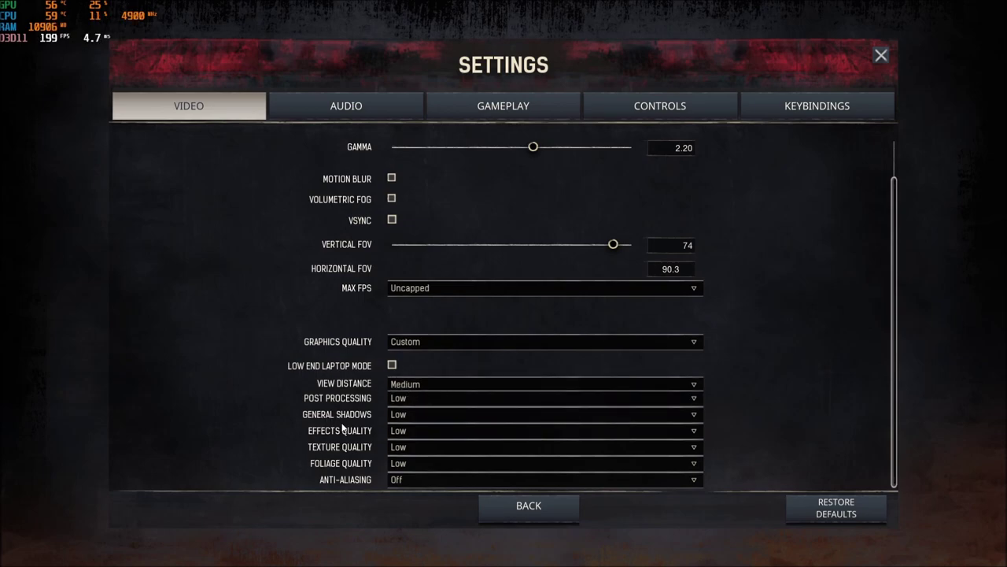
Set both post processing and general shadows to Low.
{"action": "left_click", "coordinate": [397, 399]}
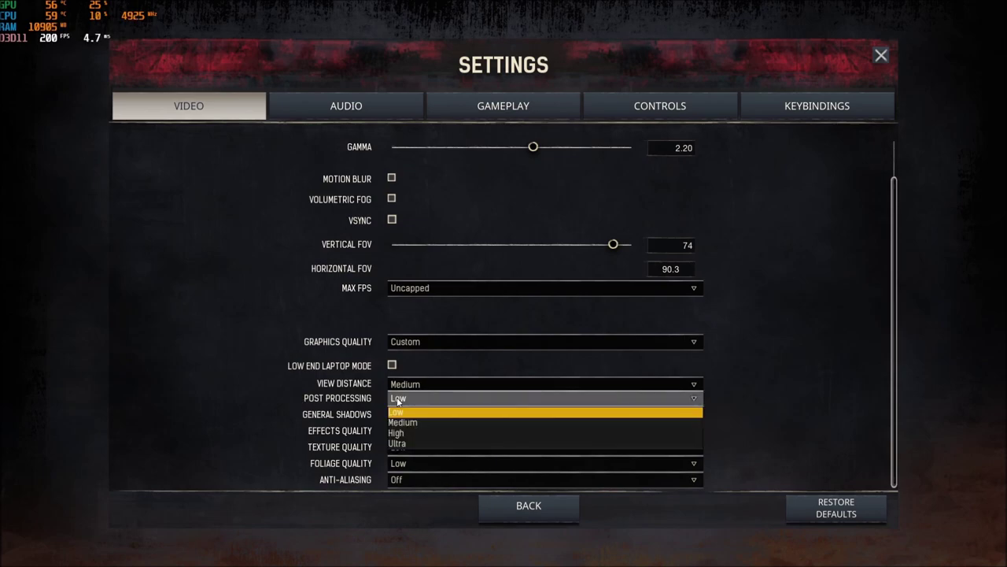
{"action": "left_click", "coordinate": [398, 410]}
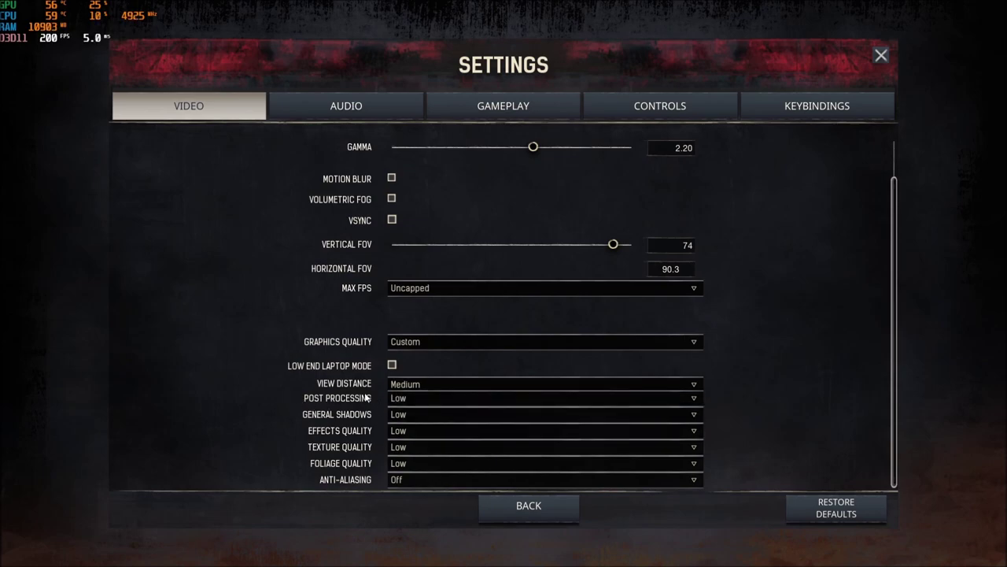
{"action": "left_click", "coordinate": [399, 413]}
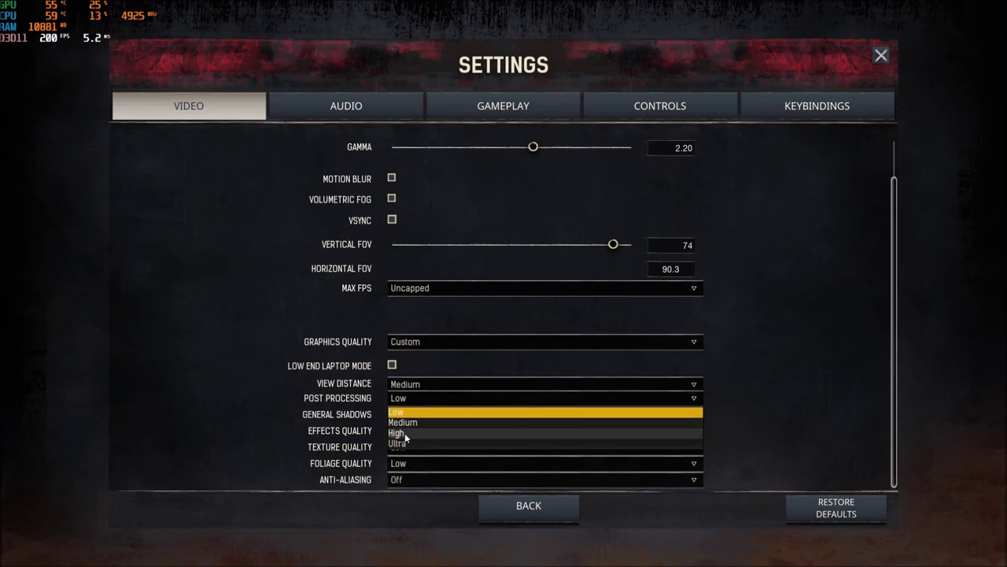
{"action": "left_click", "coordinate": [301, 414]}
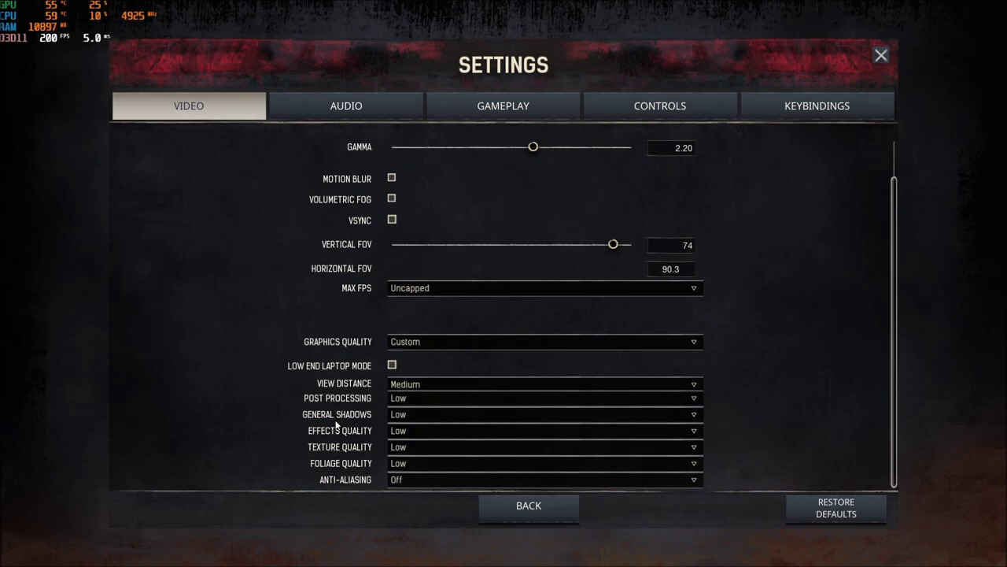
{"action": "left_click", "coordinate": [411, 415]}
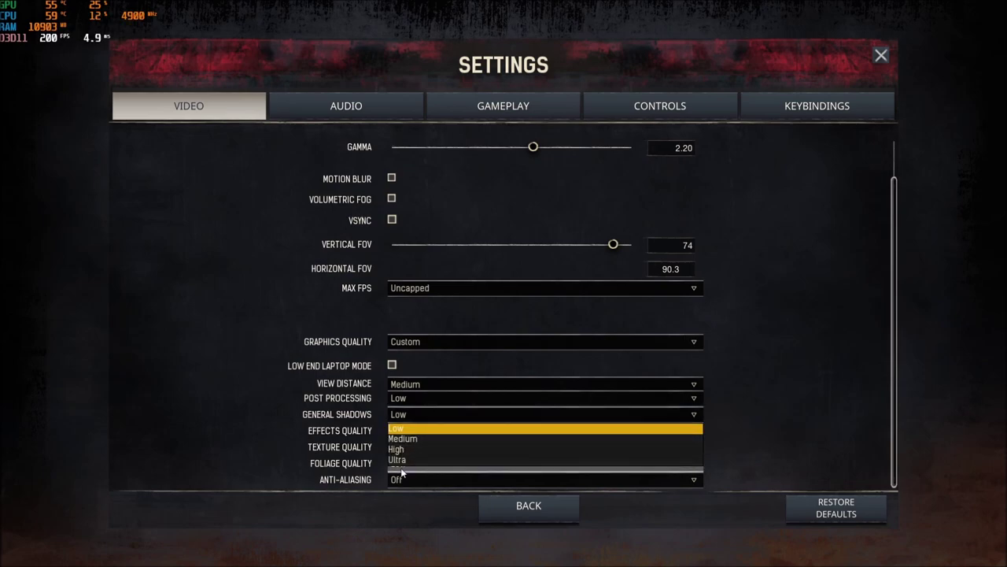
{"action": "left_click", "coordinate": [395, 430]}
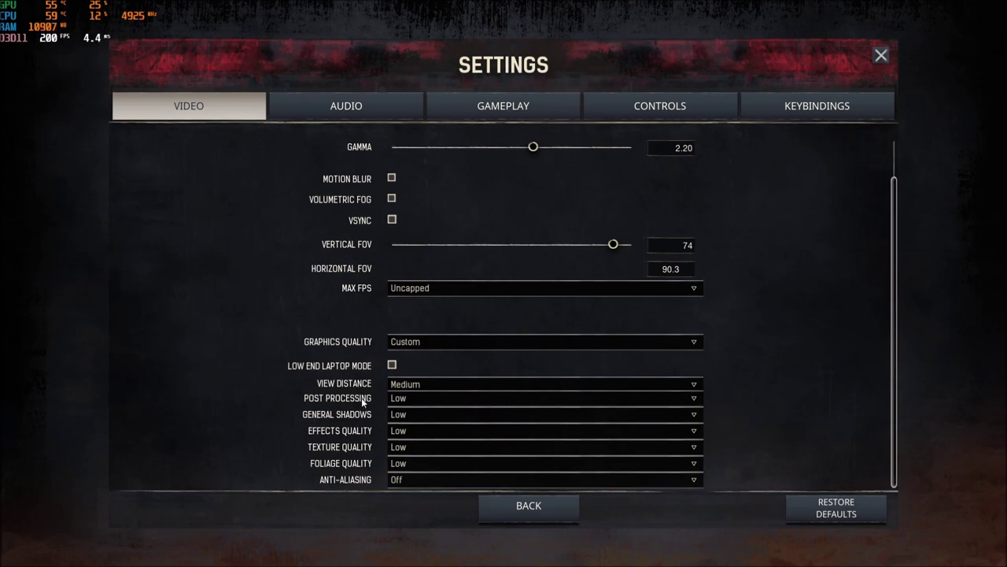
Set the effects quality to Medium.
{"action": "left_click", "coordinate": [421, 431]}
{"action": "left_click", "coordinate": [418, 454]}
{"action": "left_click", "coordinate": [401, 430]}
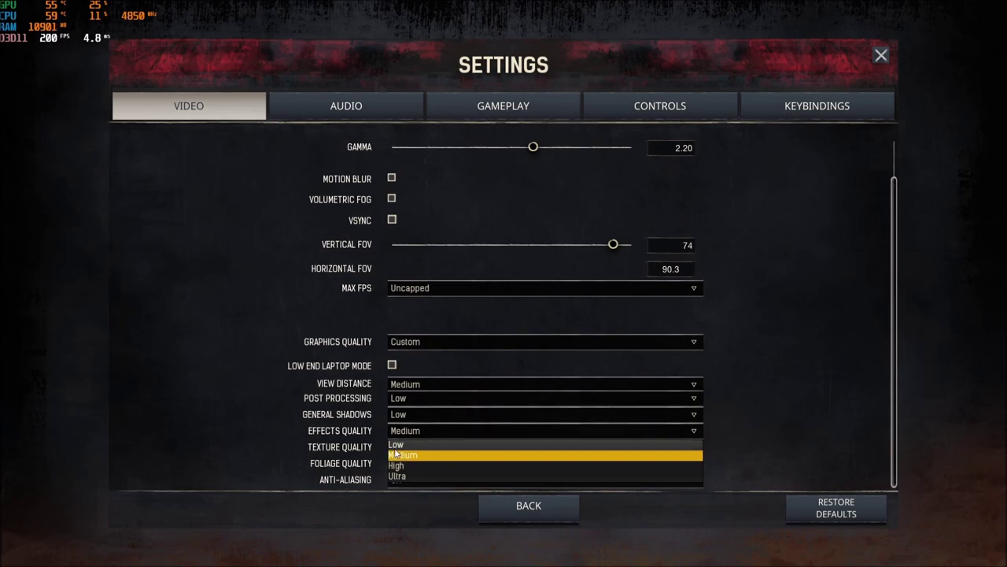
{"action": "left_click", "coordinate": [409, 455]}
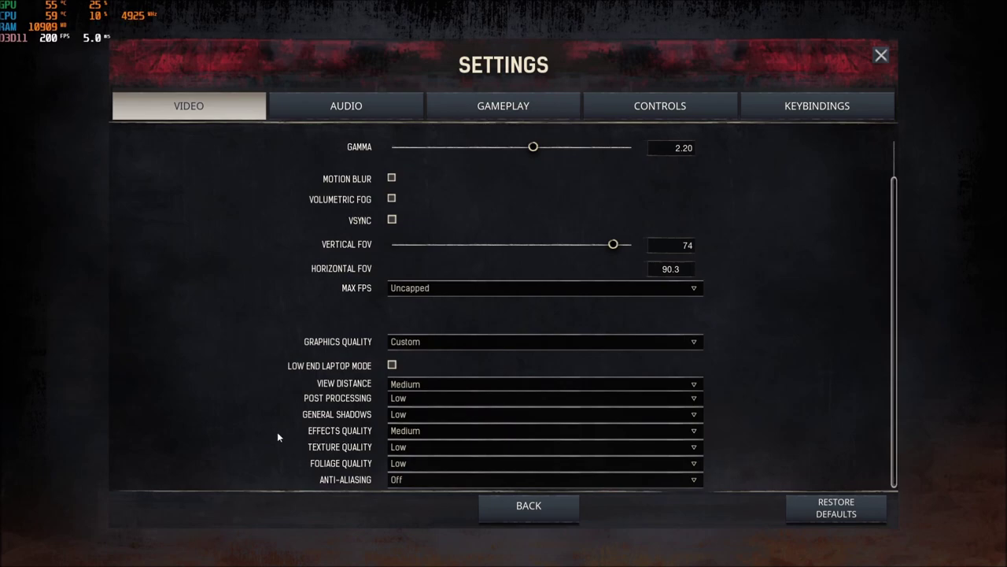
{"action": "left_click", "coordinate": [399, 431]}
Set the texture quality to Ultra and review its lower-quality options.
{"action": "left_click", "coordinate": [410, 447]}
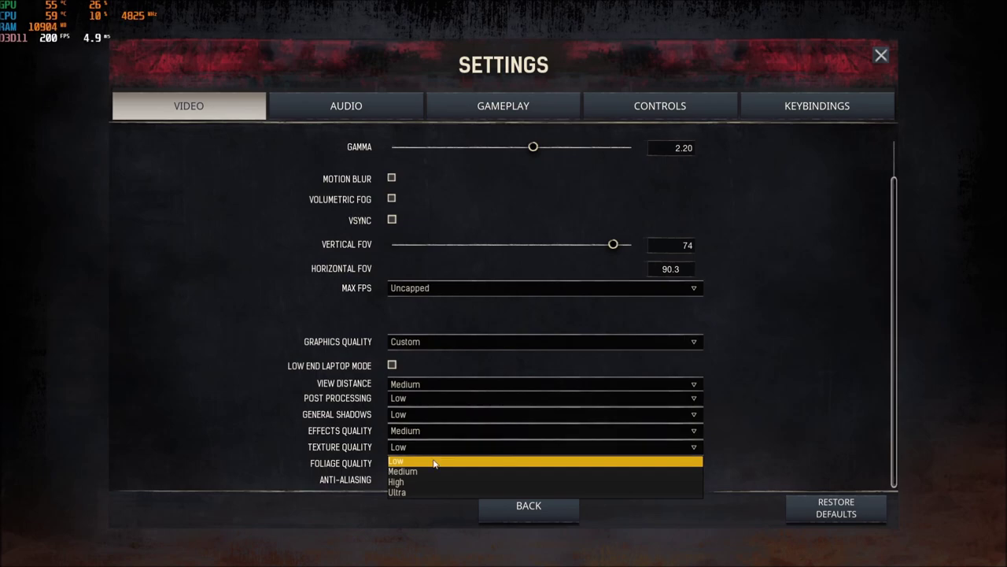
{"action": "left_click", "coordinate": [417, 491]}
{"action": "left_click", "coordinate": [409, 447]}
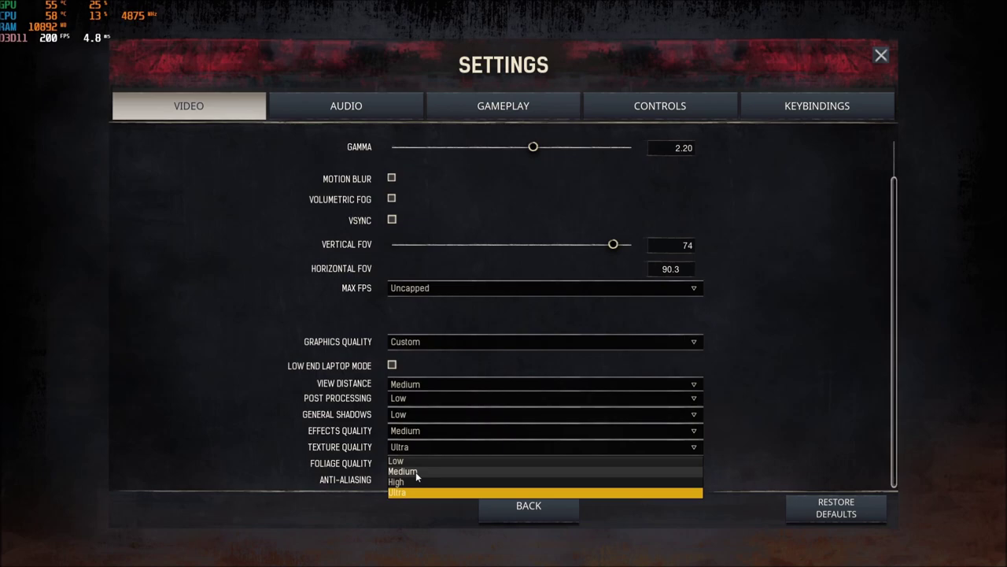
{"action": "left_click", "coordinate": [275, 446]}
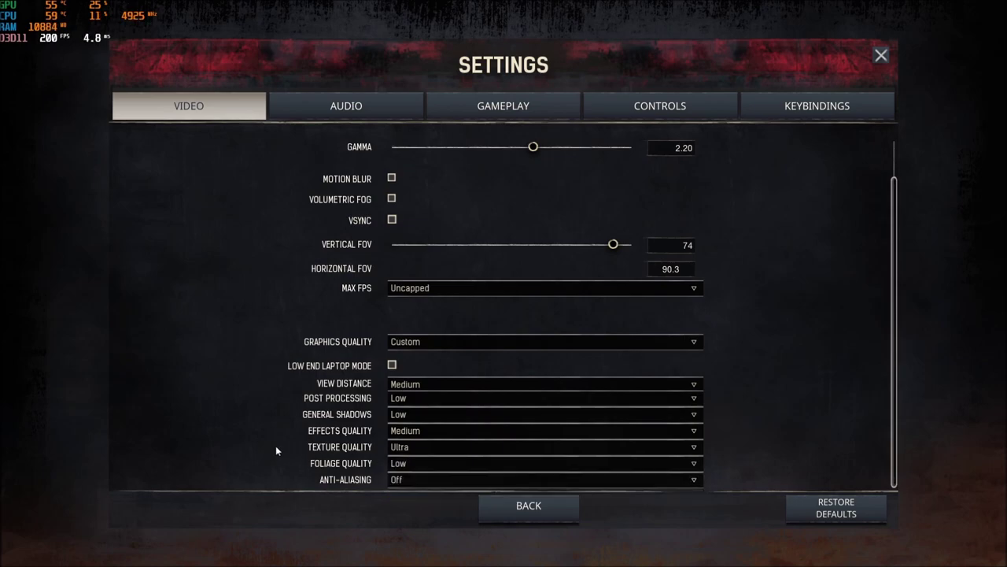
Set the foliage quality to Medium and review its other options.
{"action": "left_click", "coordinate": [396, 480]}
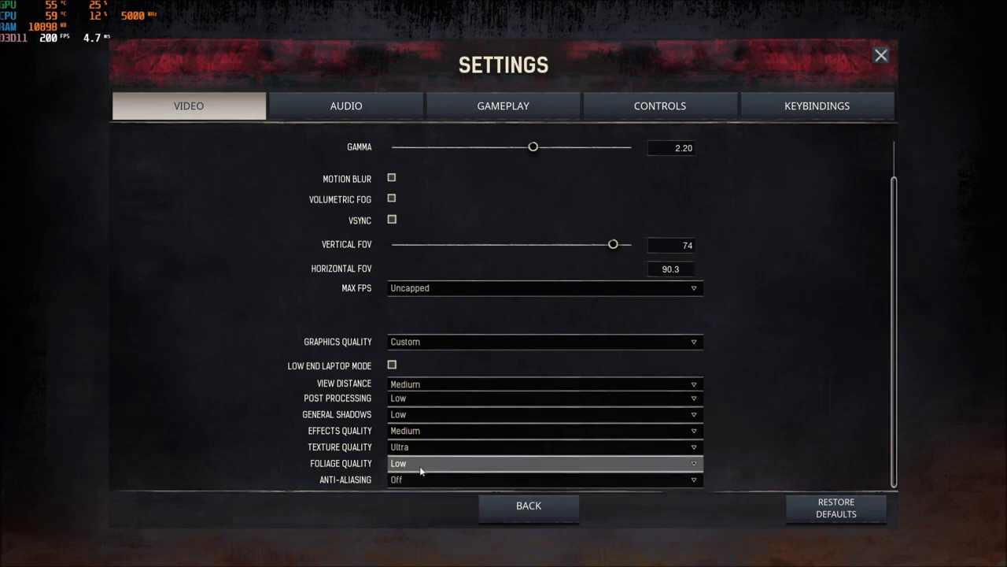
{"action": "left_click", "coordinate": [327, 465]}
{"action": "left_click", "coordinate": [421, 488]}
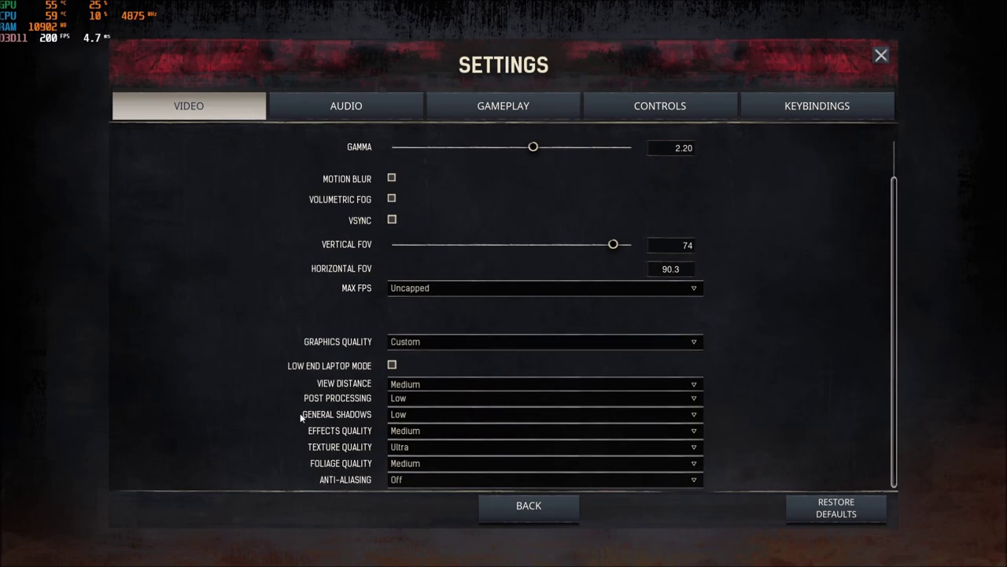
{"action": "left_click", "coordinate": [394, 463]}
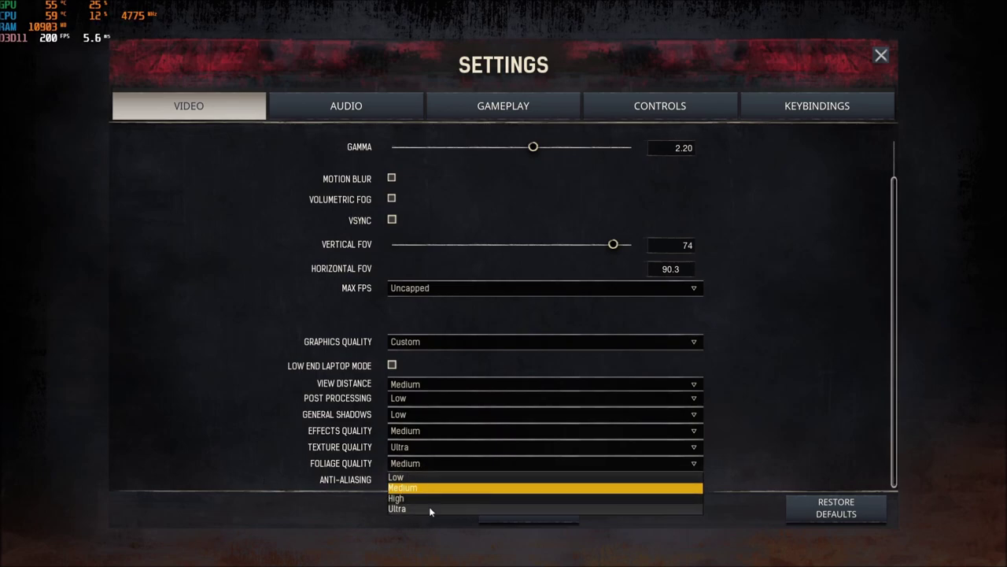
{"action": "left_click", "coordinate": [165, 419]}
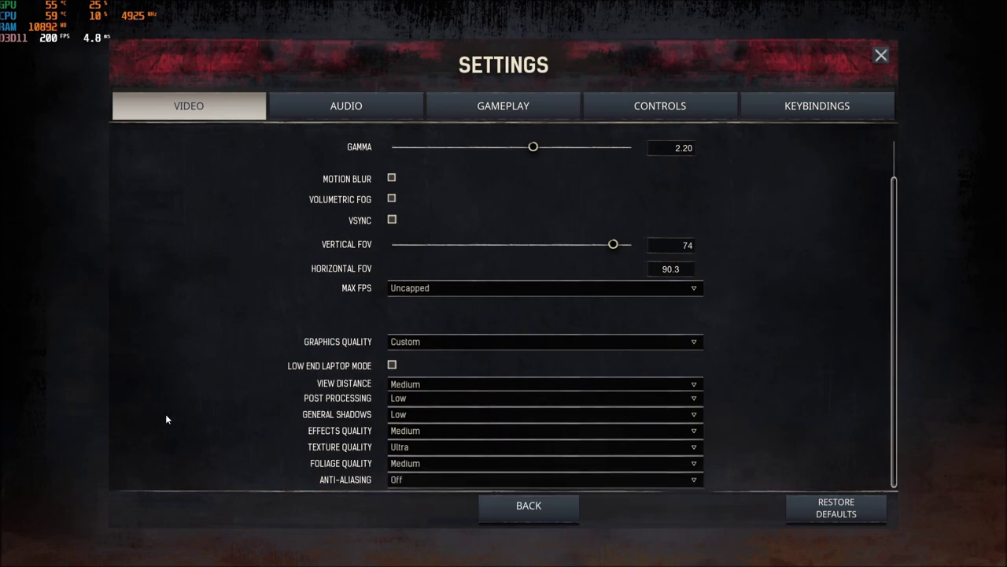
Set anti-aliasing to x2, and look at the gameplay settings before returning to the video settings.
{"action": "left_click", "coordinate": [343, 482]}
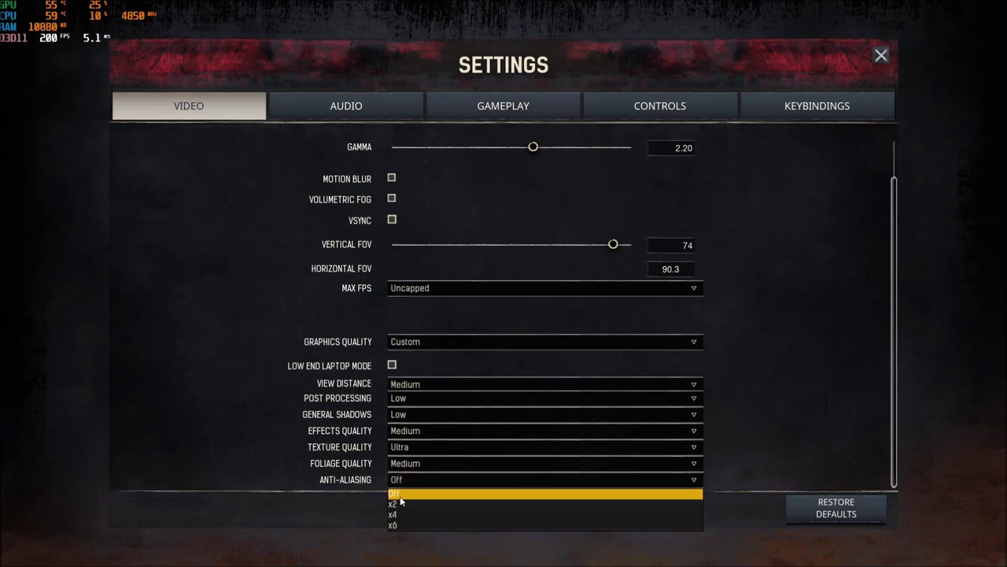
{"action": "left_click", "coordinate": [394, 494]}
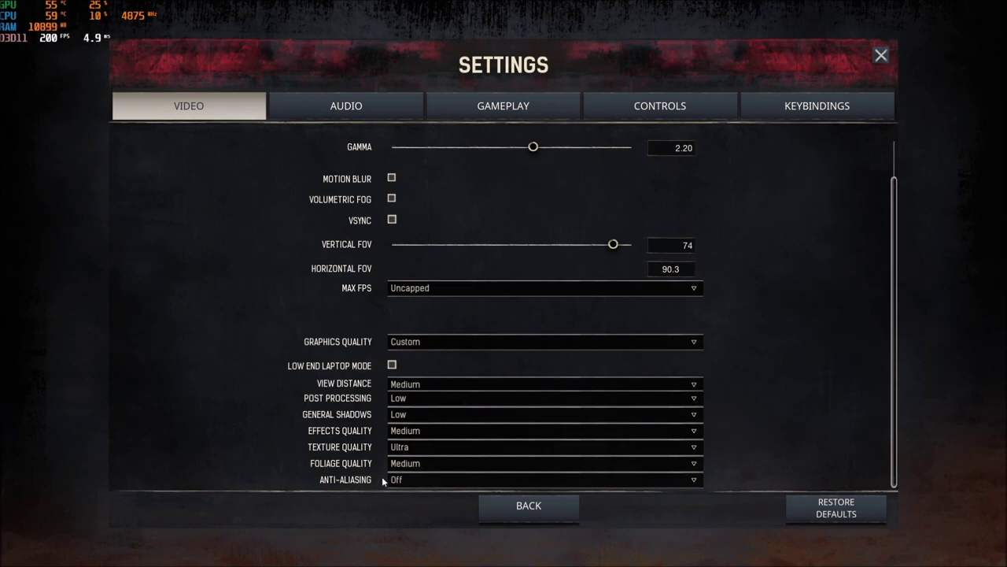
{"action": "left_click", "coordinate": [386, 479]}
{"action": "left_click", "coordinate": [409, 505]}
{"action": "left_click", "coordinate": [482, 110]}
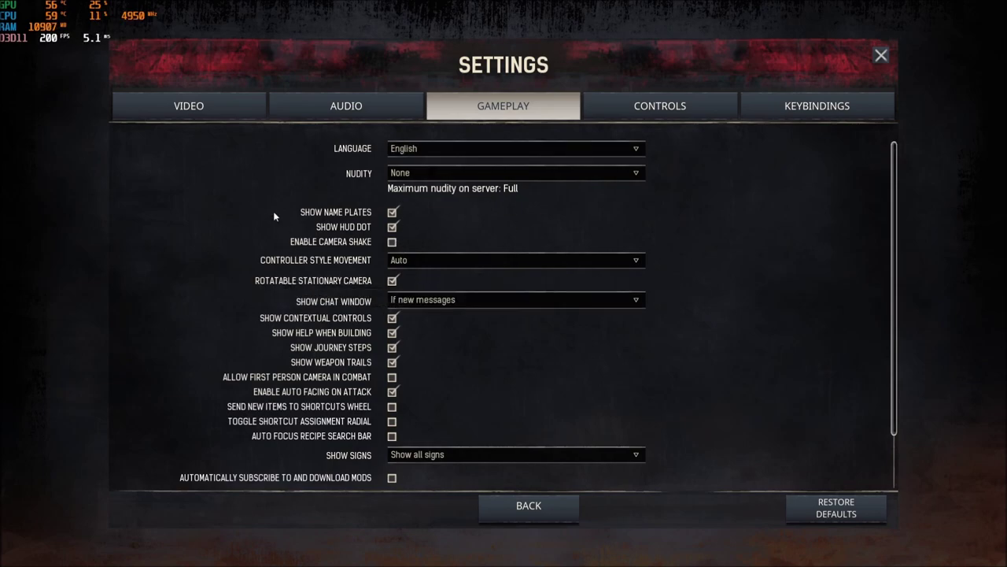
{"action": "left_click", "coordinate": [220, 105]}
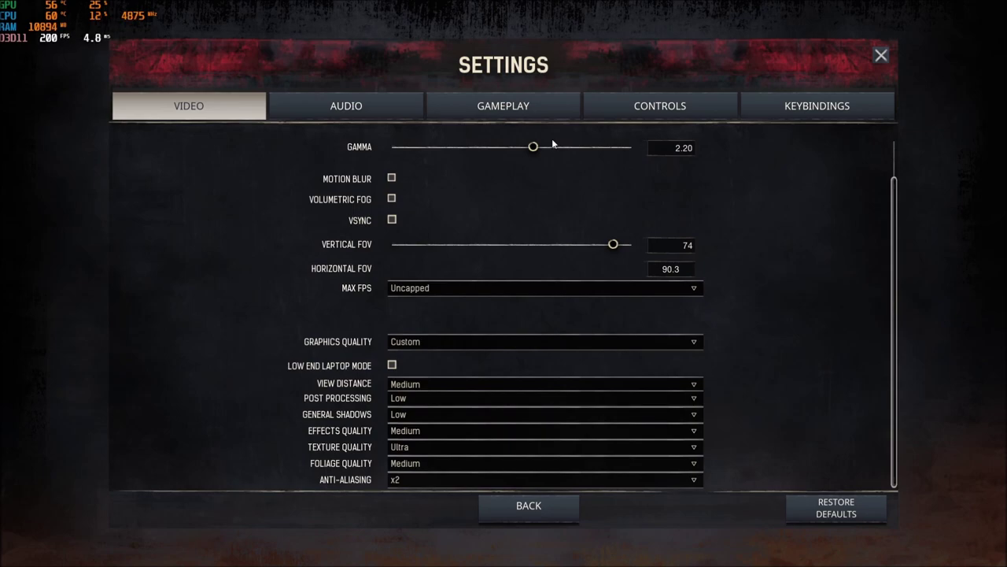